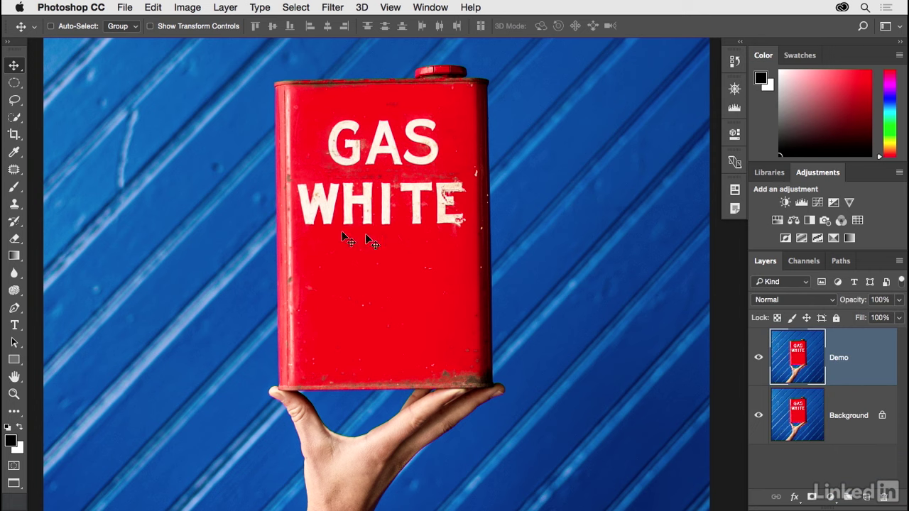
- Activate the Patch tool and switch to the Photography workspace
{"action": "left_click", "coordinate": [14, 169]}
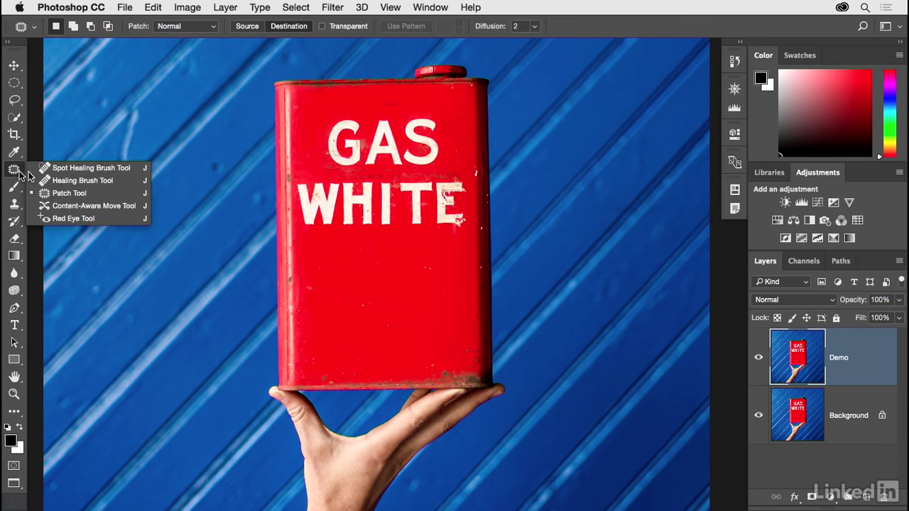
{"action": "left_click", "coordinate": [82, 196]}
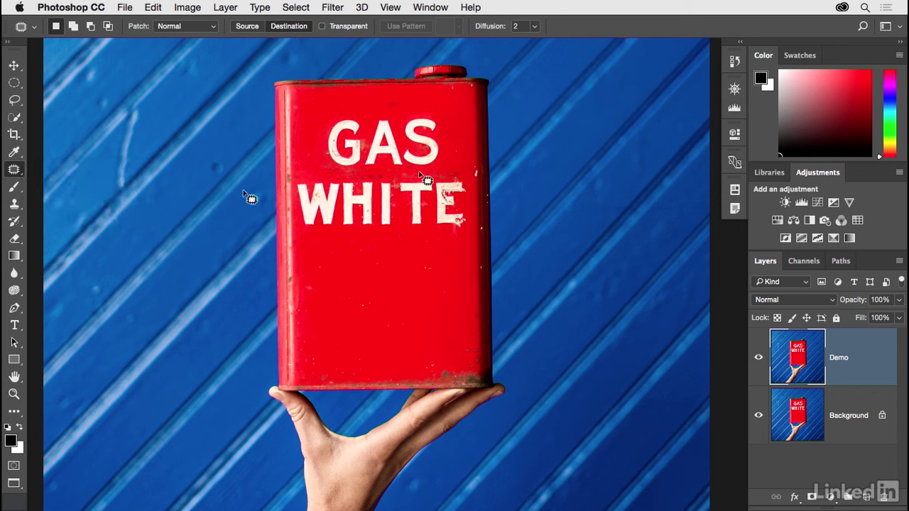
{"action": "left_click", "coordinate": [901, 29]}
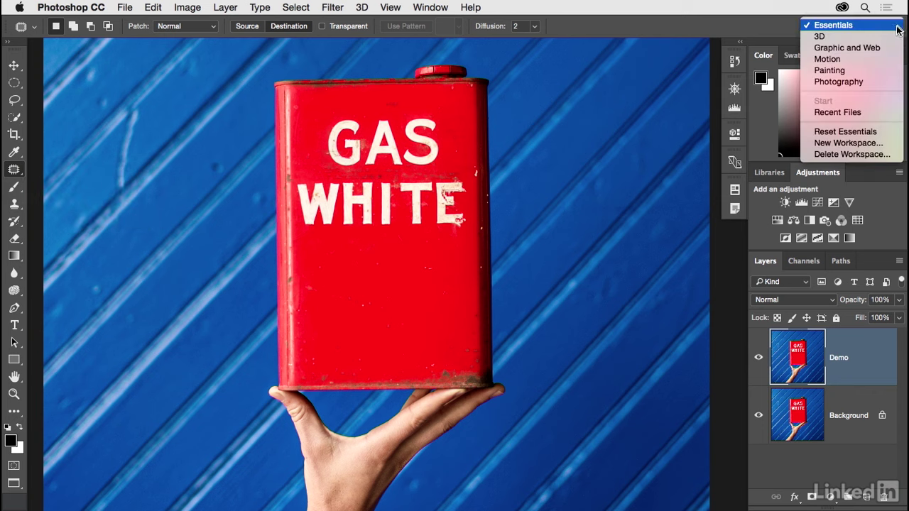
{"action": "left_click", "coordinate": [850, 83]}
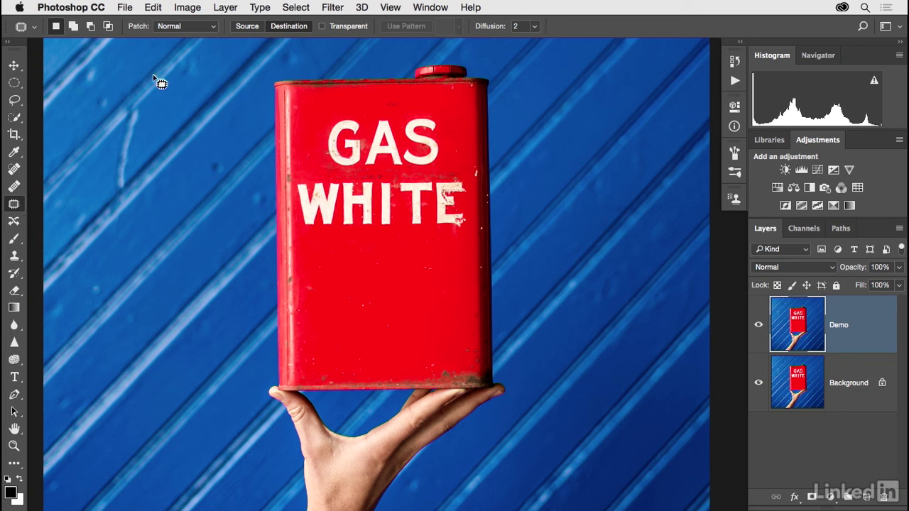
- Try covering the GAS WHITE lettering with the plain red area below using a Normal patch in Source mode, and undo it
{"action": "left_click", "coordinate": [193, 28]}
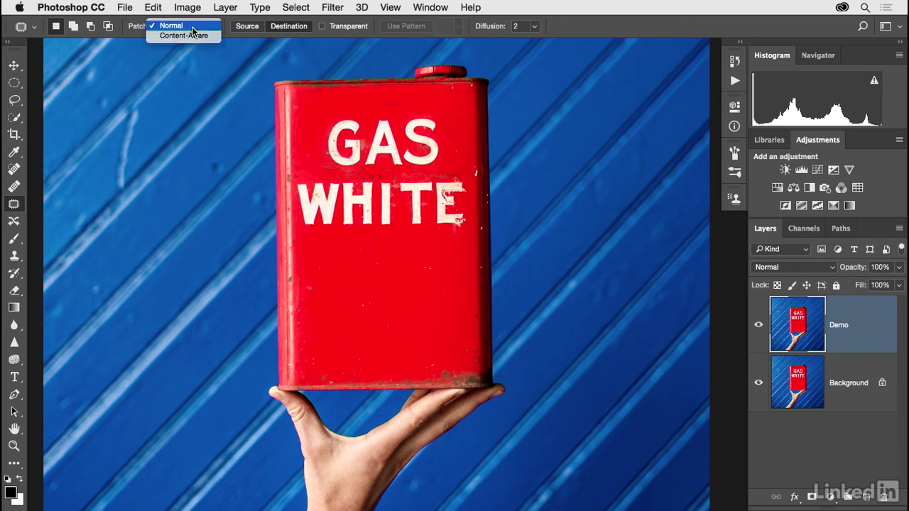
{"action": "left_click", "coordinate": [190, 29]}
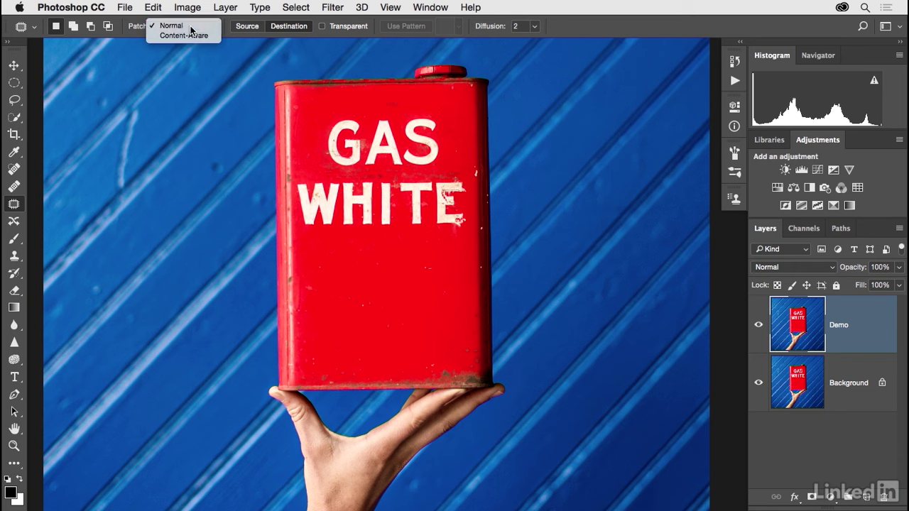
{"action": "left_click", "coordinate": [252, 28]}
{"action": "mouse_move", "coordinate": [346, 107]}
{"action": "left_mouse_down"}
{"action": "mouse_move", "coordinate": [324, 119]}
{"action": "mouse_move", "coordinate": [313, 166]}
{"action": "mouse_move", "coordinate": [295, 189]}
{"action": "mouse_move", "coordinate": [306, 229]}
{"action": "mouse_move", "coordinate": [411, 236]}
{"action": "mouse_move", "coordinate": [467, 227]}
{"action": "mouse_move", "coordinate": [469, 187]}
{"action": "mouse_move", "coordinate": [451, 165]}
{"action": "mouse_move", "coordinate": [436, 109]}
{"action": "mouse_move", "coordinate": [345, 111]}
{"action": "left_mouse_up"}
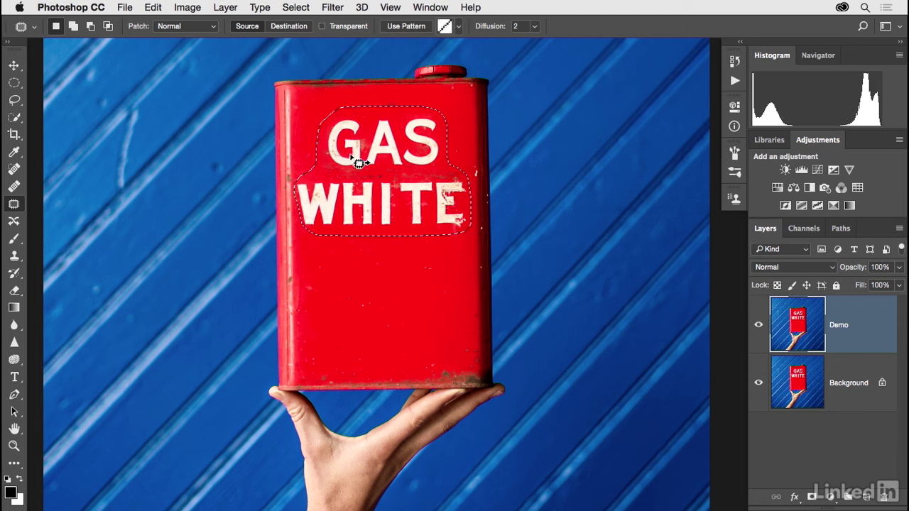
{"action": "left_click_drag", "start_coordinate": [361, 160], "coordinate": [366, 289]}
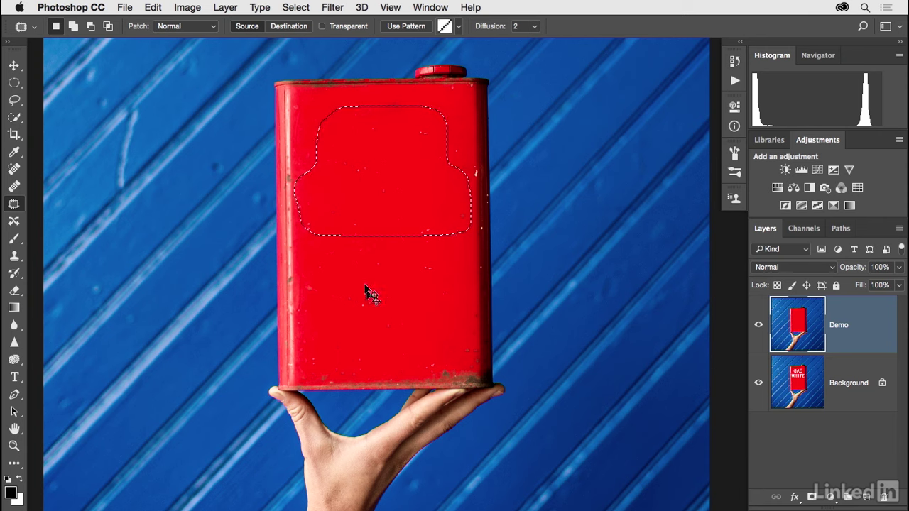
{"action": "key", "text": "super+z"}
- Try copying the GAS WHITE lettering in Destination mode to the can's lower half and the blue wall, and undo everything including the selection
{"action": "left_click", "coordinate": [289, 26]}
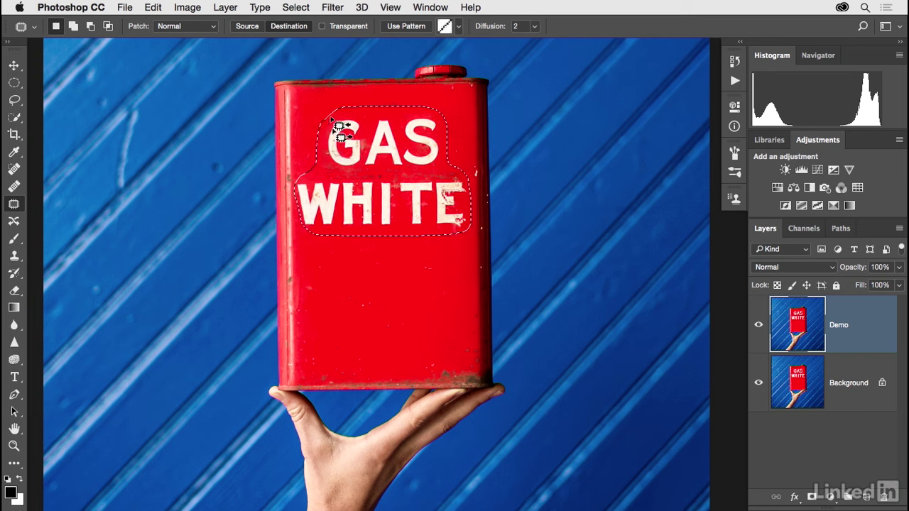
{"action": "left_click_drag", "start_coordinate": [379, 142], "coordinate": [380, 264]}
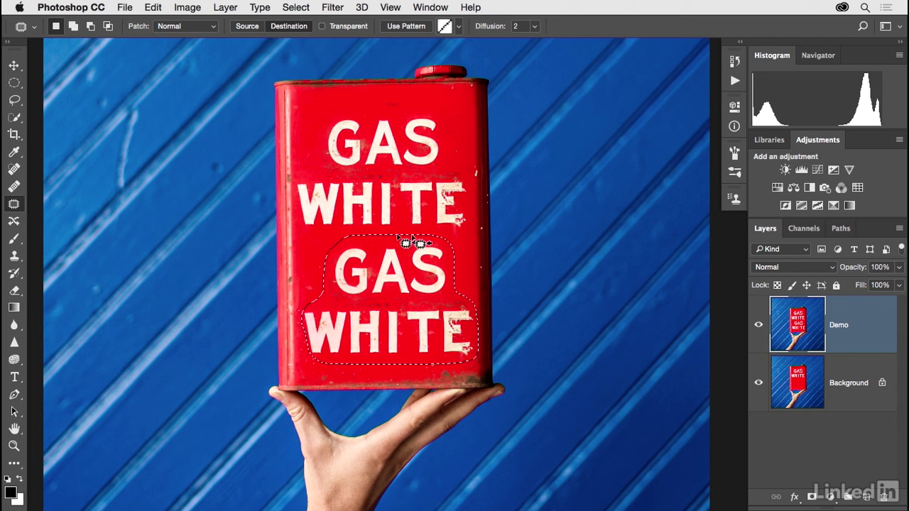
{"action": "left_click_drag", "start_coordinate": [396, 284], "coordinate": [157, 218]}
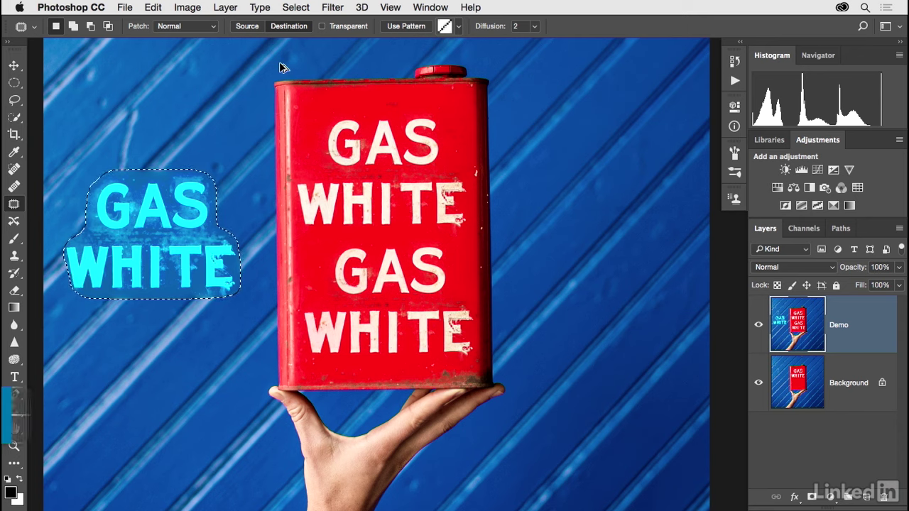
{"action": "key", "text": "super+alt+z"}
{"action": "key", "text": "super+alt+z"}
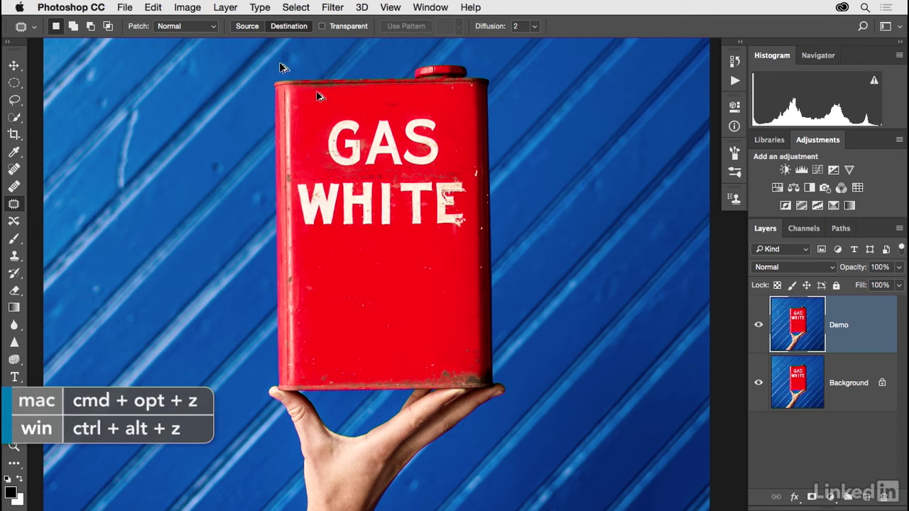
- Delete the Demo layer and add a new empty layer named Patch above the Background
{"action": "left_click_drag", "start_coordinate": [790, 338], "coordinate": [880, 492]}
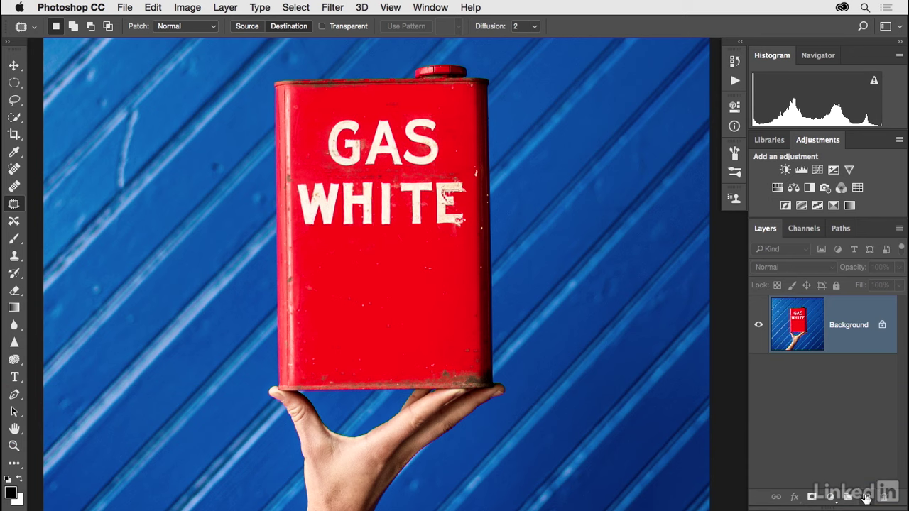
{"action": "left_click", "coordinate": [865, 497]}
{"action": "double_click", "coordinate": [841, 326]}
{"action": "type", "text": "Patch"}
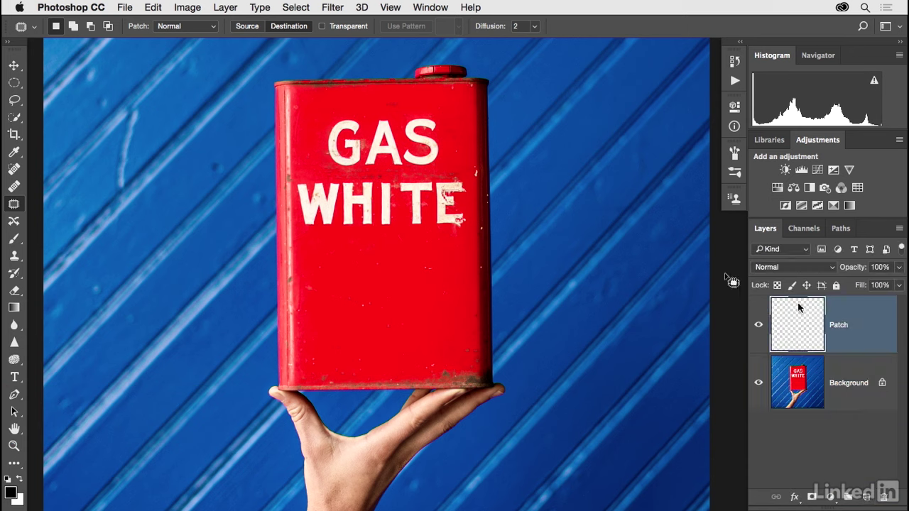
- Replace the GAS WHITE lettering with the plain red surface below it, using a Content-Aware patch with Structure 2 and Color 9
{"action": "left_click", "coordinate": [201, 34]}
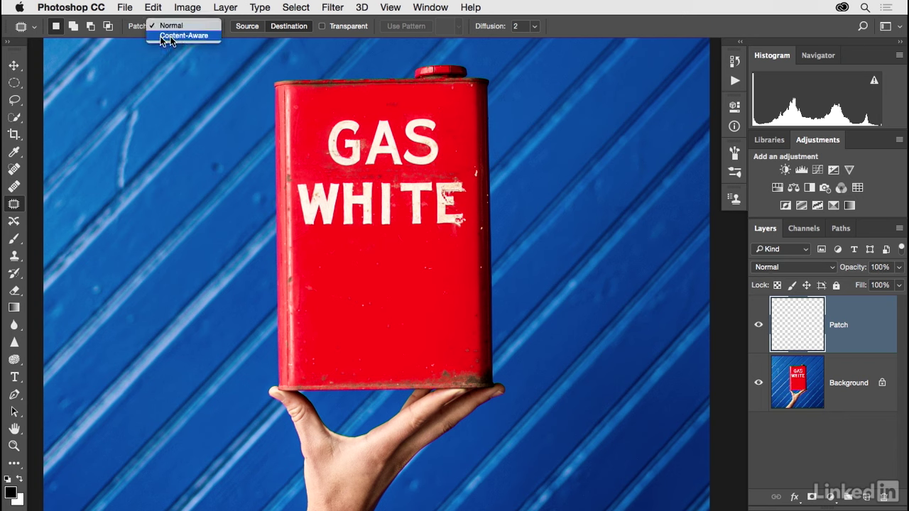
{"action": "left_click", "coordinate": [185, 37]}
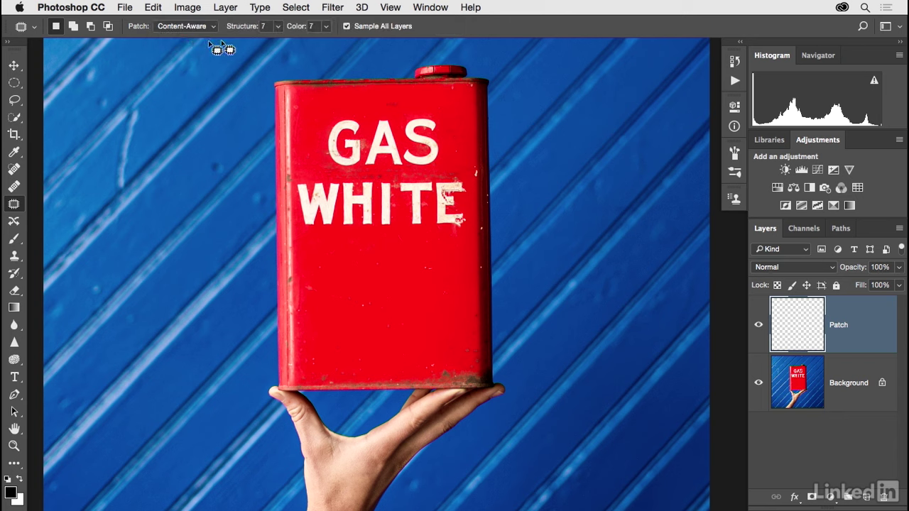
{"action": "left_click", "coordinate": [279, 28]}
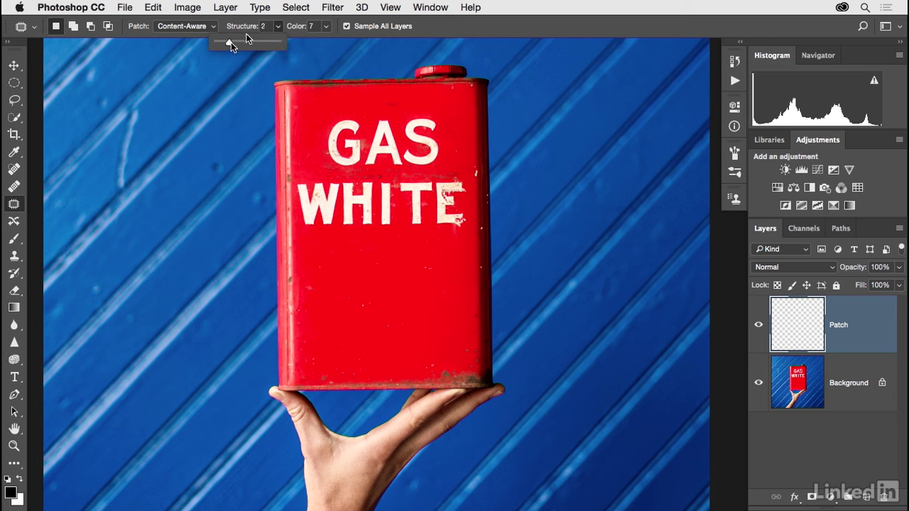
{"action": "left_click", "coordinate": [245, 32]}
{"action": "left_click", "coordinate": [326, 27]}
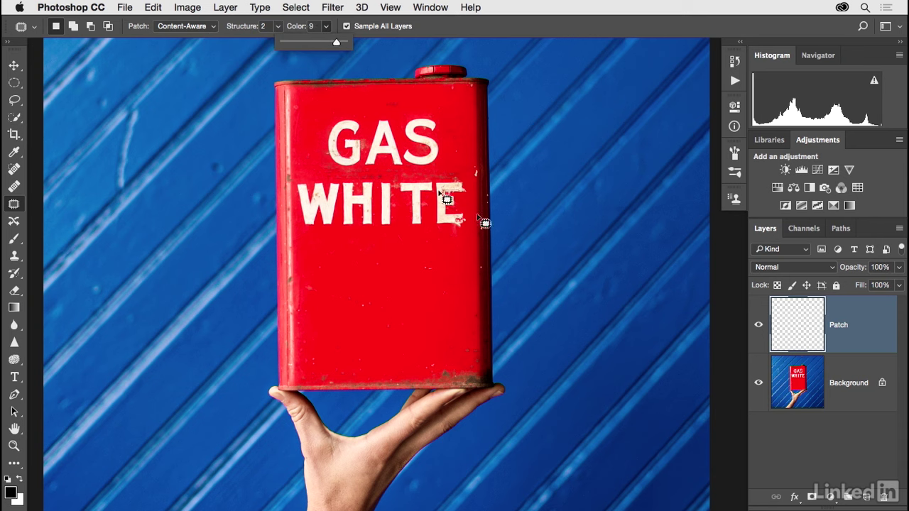
{"action": "mouse_move", "coordinate": [357, 103]}
{"action": "left_mouse_down"}
{"action": "mouse_move", "coordinate": [295, 185]}
{"action": "mouse_move", "coordinate": [300, 229]}
{"action": "mouse_move", "coordinate": [472, 230]}
{"action": "mouse_move", "coordinate": [472, 184]}
{"action": "mouse_move", "coordinate": [455, 163]}
{"action": "mouse_move", "coordinate": [446, 111]}
{"action": "mouse_move", "coordinate": [355, 103]}
{"action": "left_mouse_up"}
{"action": "left_click_drag", "start_coordinate": [390, 169], "coordinate": [393, 298]}
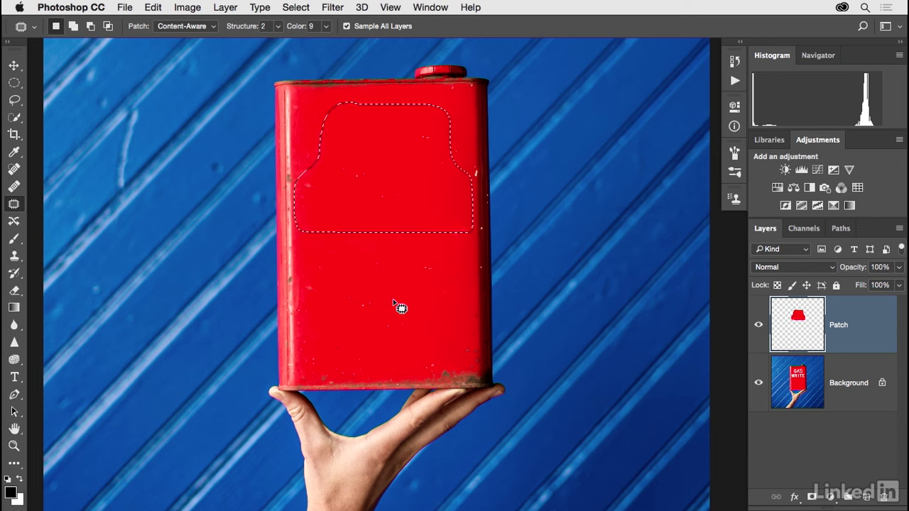
- Switch to the bride photo and add a new empty layer named Patch
{"action": "key", "text": "ctrl+Tab"}
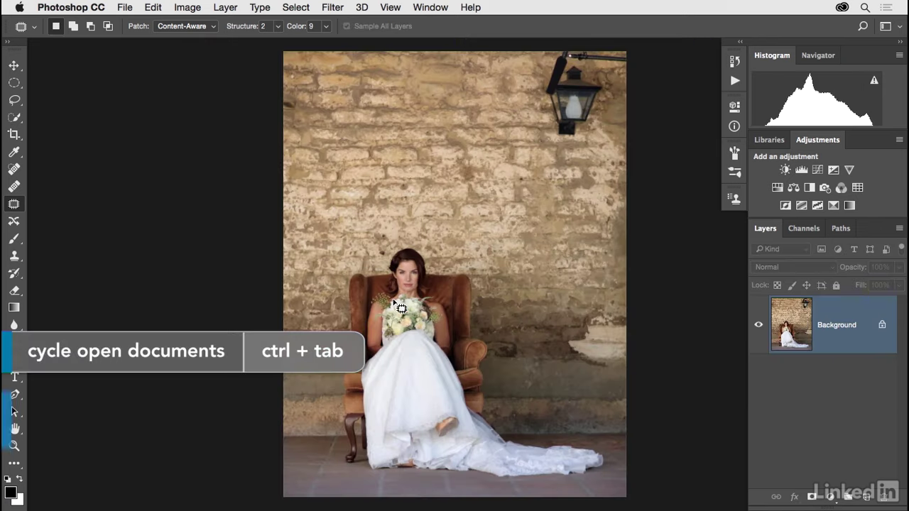
{"action": "key", "text": "super+plus"}
{"action": "left_click_drag", "start_coordinate": [578, 431], "coordinate": [500, 291]}
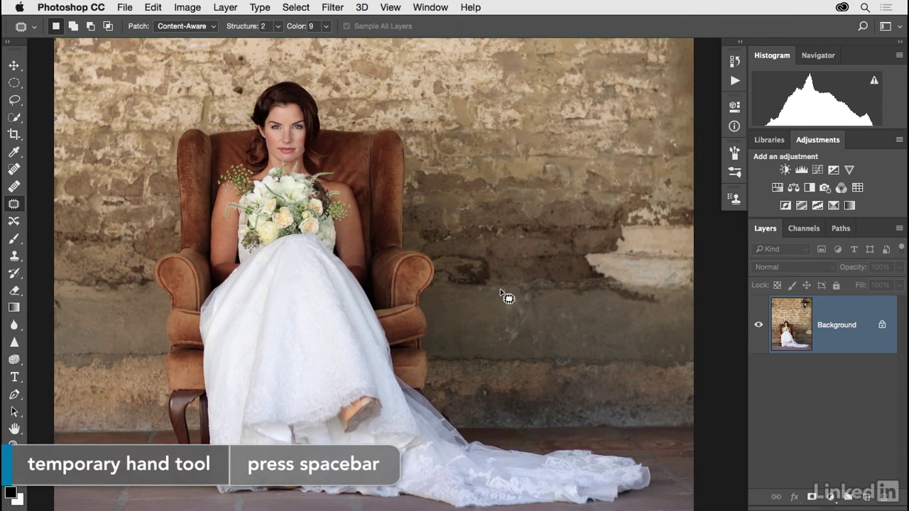
{"action": "left_click", "coordinate": [866, 496]}
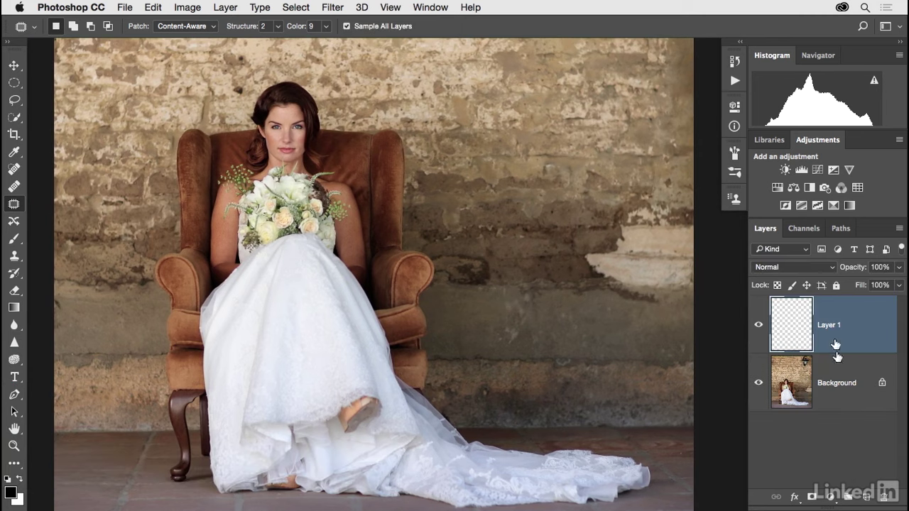
{"action": "type", "text": "Patch"}
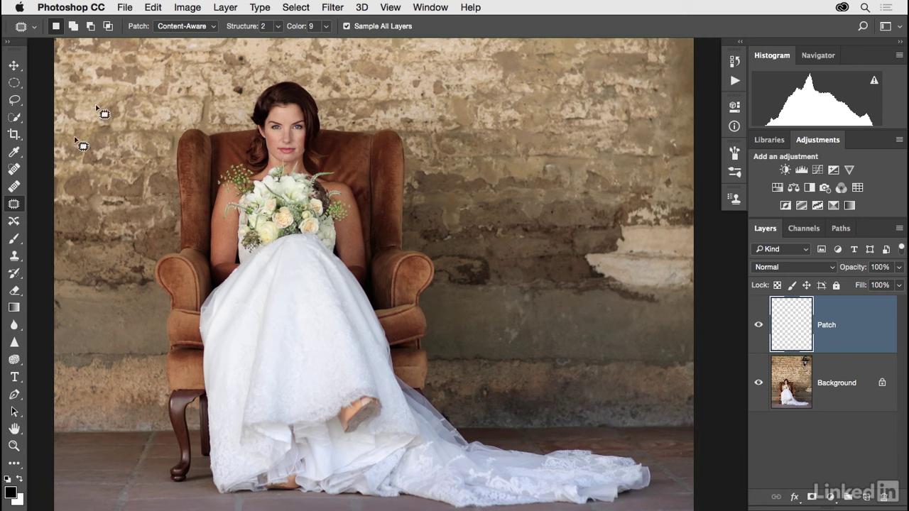
- Patch the pale plaster spot beside the chair with Content-Aware and Structure 7, sampling the nearby wall and resampling from higher brickwork
{"action": "left_click", "coordinate": [181, 26]}
{"action": "left_click", "coordinate": [181, 26]}
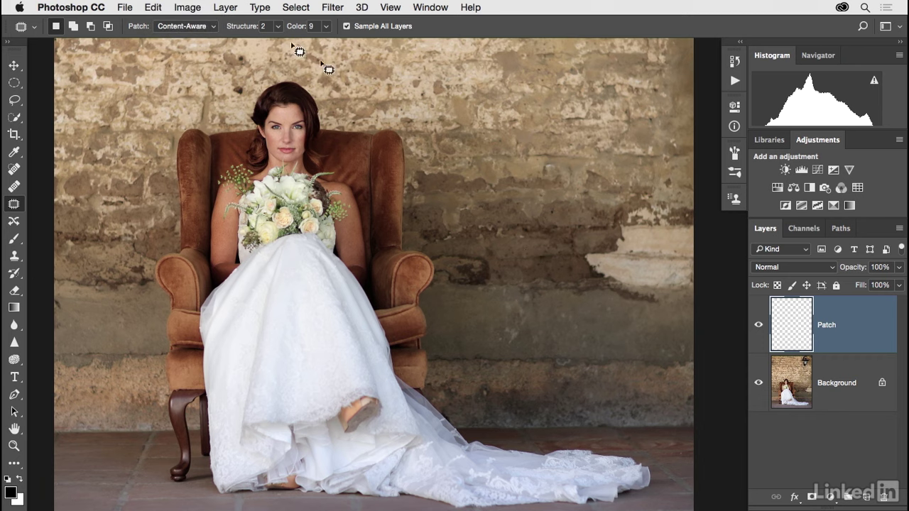
{"action": "left_click", "coordinate": [278, 26]}
{"action": "left_click_drag", "start_coordinate": [278, 44], "coordinate": [314, 44]}
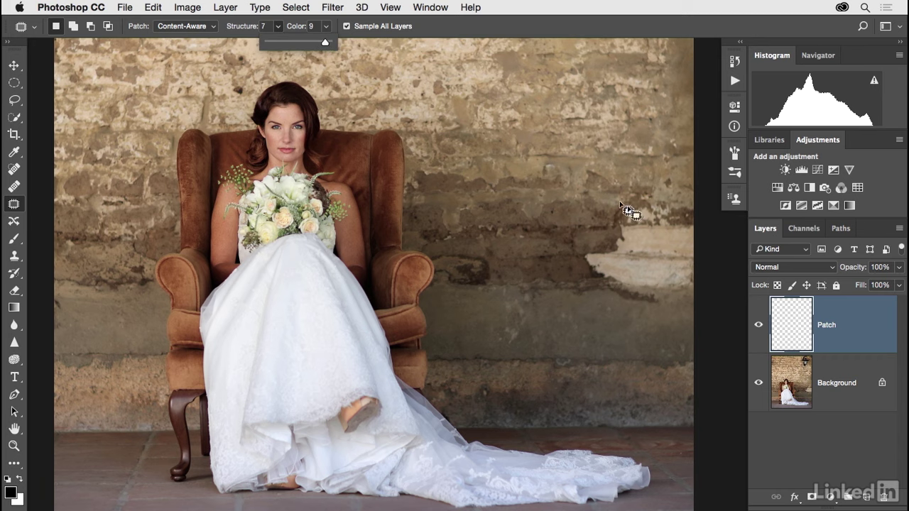
{"action": "left_click", "coordinate": [689, 206]}
{"action": "mouse_move", "coordinate": [682, 208]}
{"action": "left_mouse_down"}
{"action": "mouse_move", "coordinate": [570, 250]}
{"action": "mouse_move", "coordinate": [592, 288]}
{"action": "mouse_move", "coordinate": [631, 311]}
{"action": "mouse_move", "coordinate": [680, 310]}
{"action": "mouse_move", "coordinate": [695, 281]}
{"action": "mouse_move", "coordinate": [693, 208]}
{"action": "left_mouse_up"}
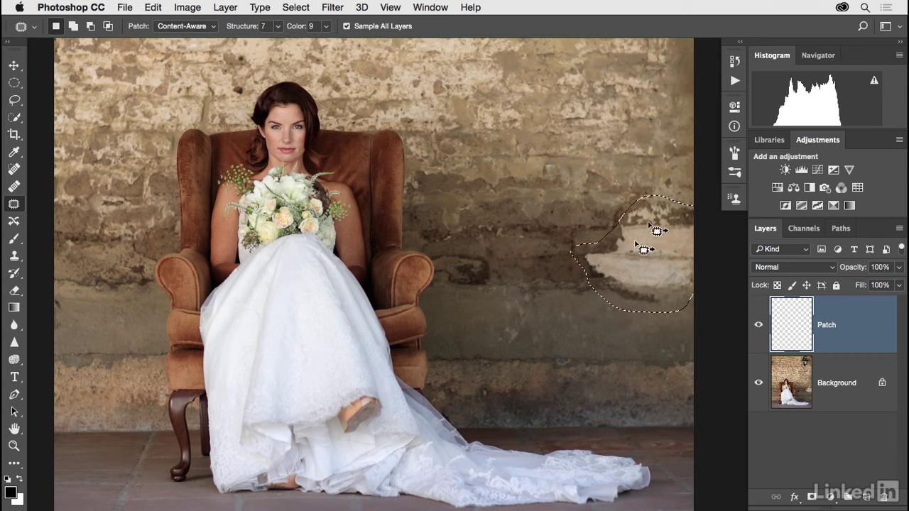
{"action": "left_click_drag", "start_coordinate": [662, 259], "coordinate": [517, 248]}
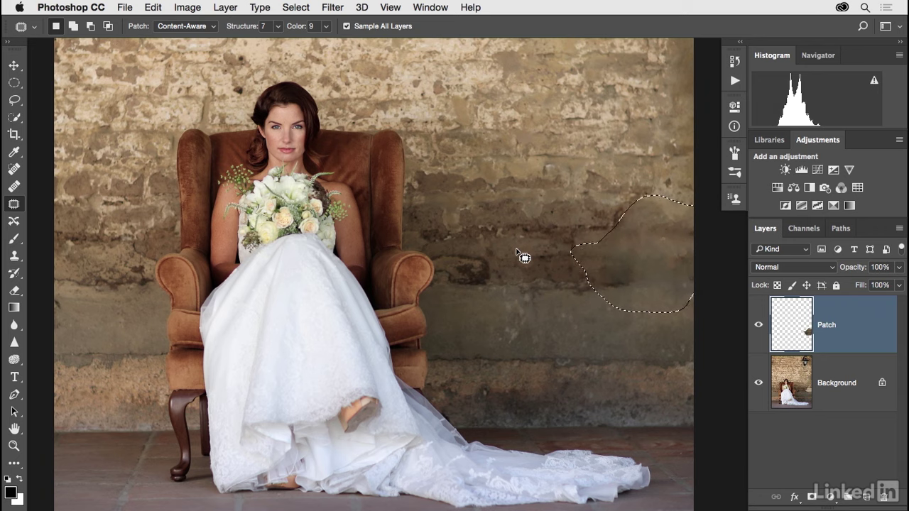
{"action": "left_click_drag", "start_coordinate": [645, 263], "coordinate": [523, 151]}
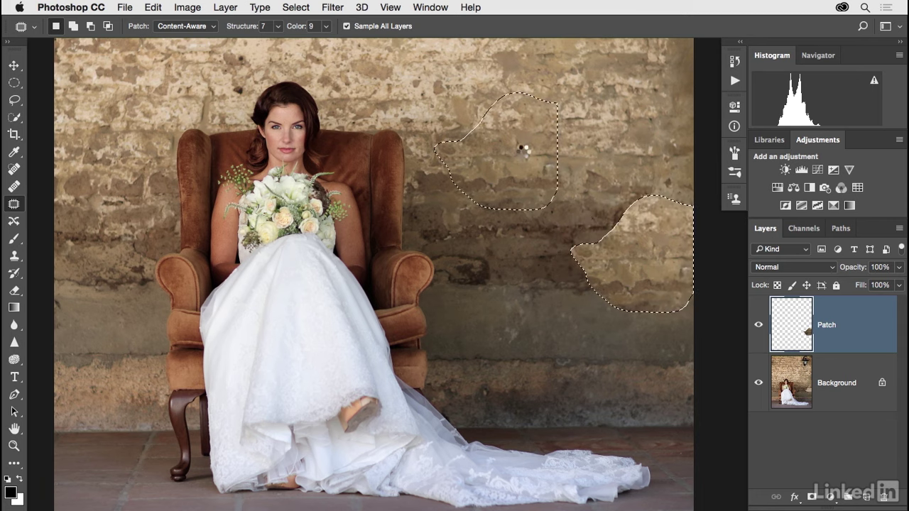
- Patch the inner edge of the repaired wall area with texture from the wall nearer the chair, and deselect
{"action": "mouse_move", "coordinate": [576, 222]}
{"action": "left_mouse_down"}
{"action": "mouse_move", "coordinate": [556, 277]}
{"action": "mouse_move", "coordinate": [577, 308]}
{"action": "left_mouse_up"}
{"action": "mouse_move", "coordinate": [638, 264]}
{"action": "left_mouse_down"}
{"action": "mouse_move", "coordinate": [630, 227]}
{"action": "mouse_move", "coordinate": [577, 224]}
{"action": "left_mouse_up"}
{"action": "left_click_drag", "start_coordinate": [599, 260], "coordinate": [474, 250]}
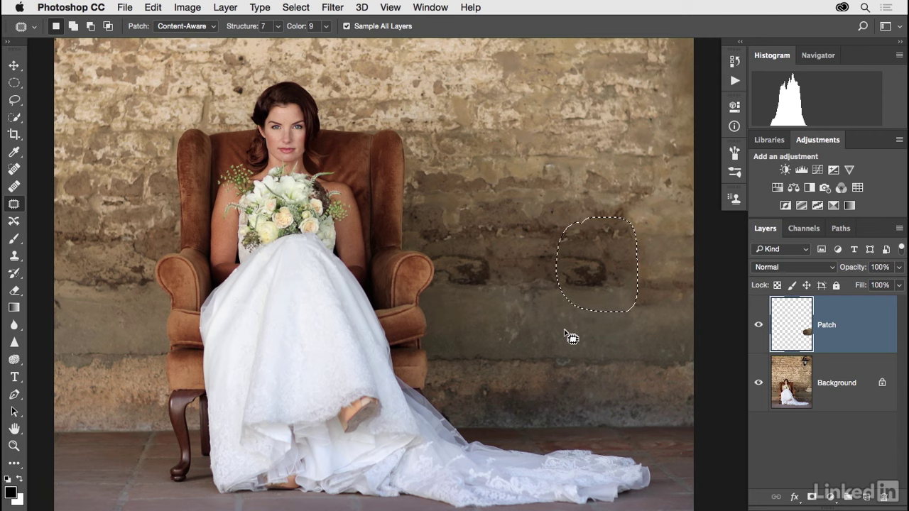
{"action": "key", "text": "super+d"}
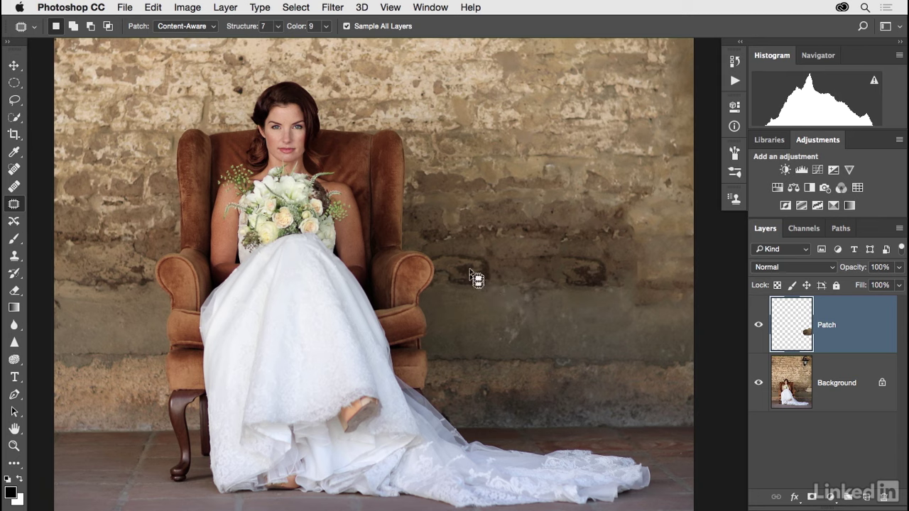
- Patch the repeated dark stain and the blurry strip beside it with wall texture nearer the chair, and deselect
{"action": "mouse_move", "coordinate": [601, 305]}
{"action": "left_mouse_down"}
{"action": "mouse_move", "coordinate": [609, 256]}
{"action": "mouse_move", "coordinate": [582, 246]}
{"action": "mouse_move", "coordinate": [557, 257]}
{"action": "mouse_move", "coordinate": [561, 283]}
{"action": "mouse_move", "coordinate": [594, 296]}
{"action": "mouse_move", "coordinate": [522, 279]}
{"action": "left_mouse_up"}
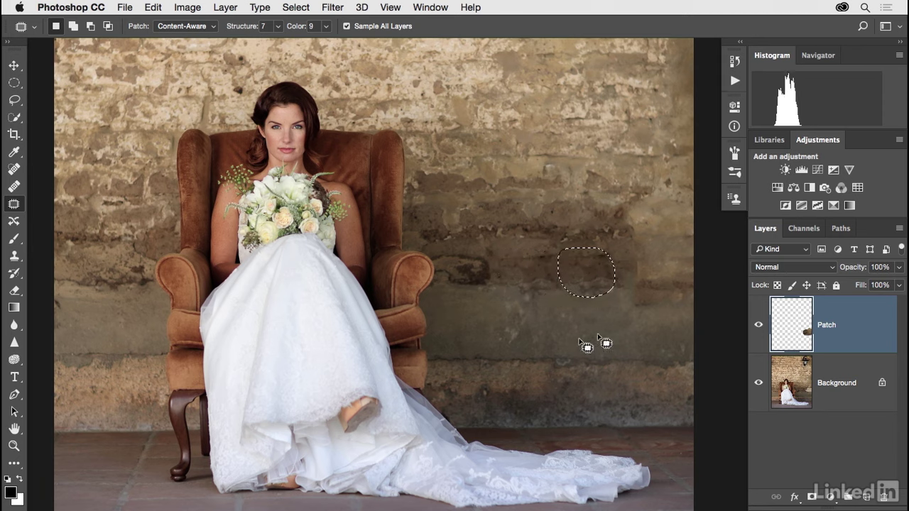
{"action": "mouse_move", "coordinate": [646, 278]}
{"action": "left_mouse_down"}
{"action": "mouse_move", "coordinate": [648, 214]}
{"action": "mouse_move", "coordinate": [629, 298]}
{"action": "mouse_move", "coordinate": [678, 273]}
{"action": "mouse_move", "coordinate": [680, 284]}
{"action": "left_mouse_up"}
{"action": "left_click_drag", "start_coordinate": [631, 245], "coordinate": [533, 248]}
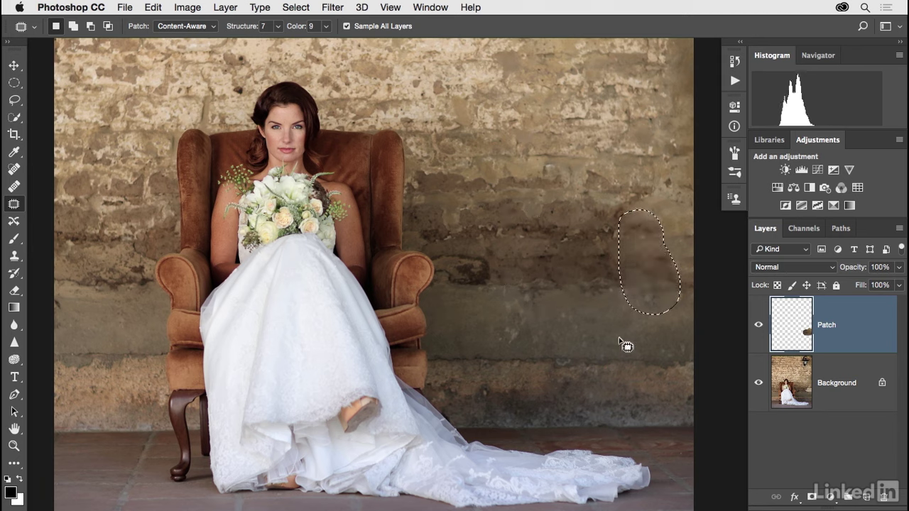
{"action": "key", "text": "super+d"}
- Compare the wall with the Patch layer hidden and shown, and bring the lamp on the upper wall into view
{"action": "left_click", "coordinate": [759, 325]}
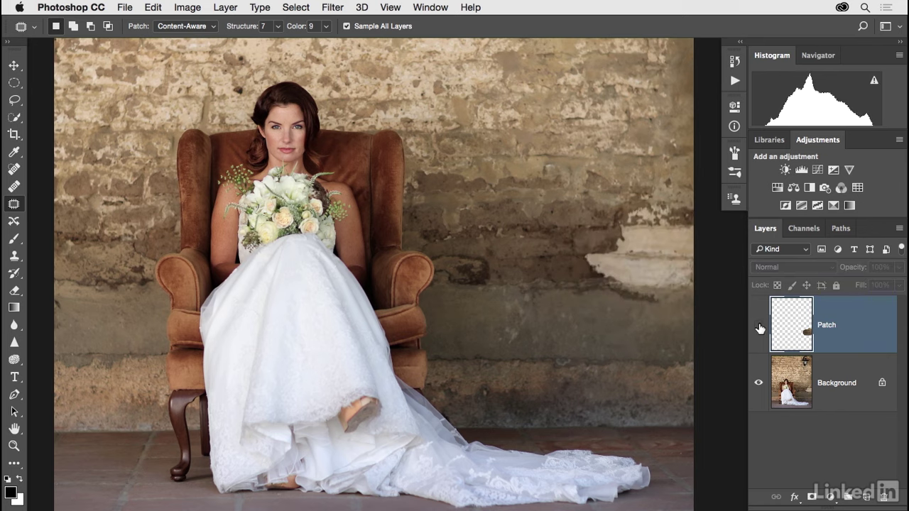
{"action": "left_click", "coordinate": [758, 325]}
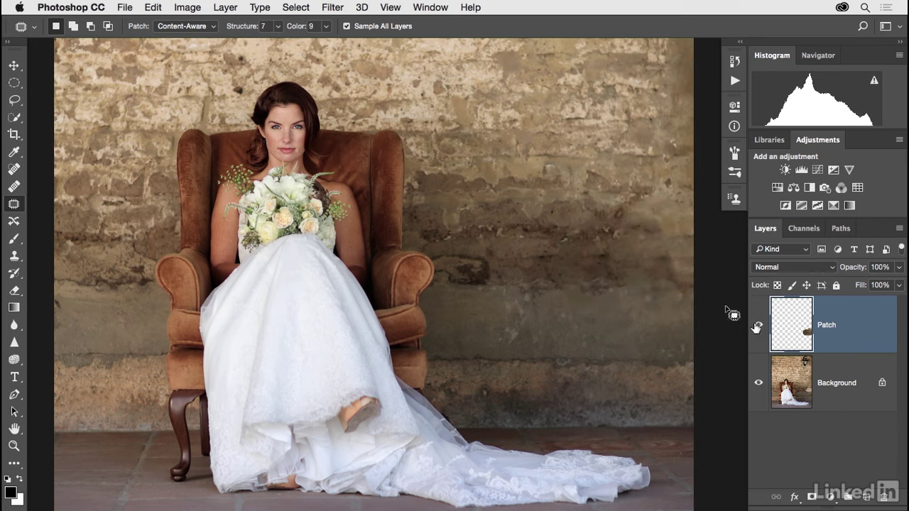
{"action": "scroll", "coordinate": [608, 129], "scroll_direction": "up", "scroll_amount": 10}
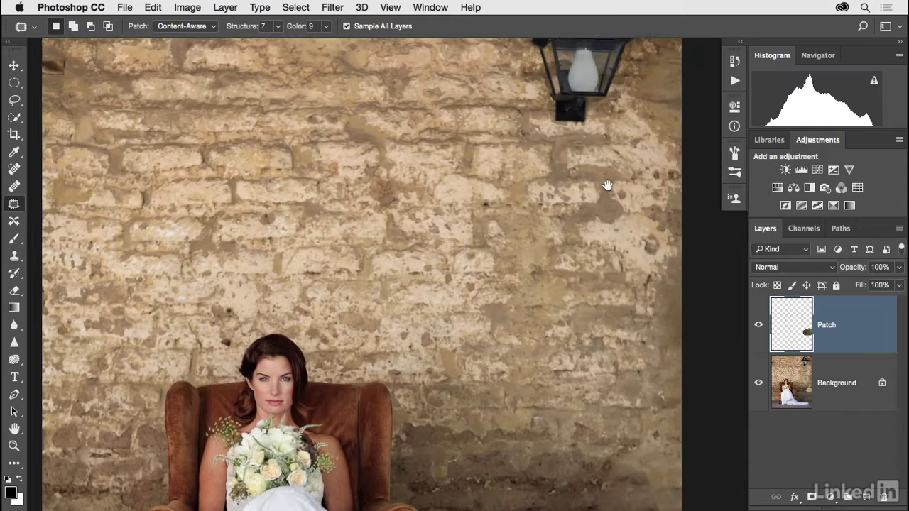
- Remove the lamp from the brick wall by patching it with brickwork across the wall, resample to clear the leftover bracket, and deselect
{"action": "key", "text": "super+minus"}
{"action": "scroll", "coordinate": [558, 255], "scroll_direction": "down", "scroll_amount": 1}
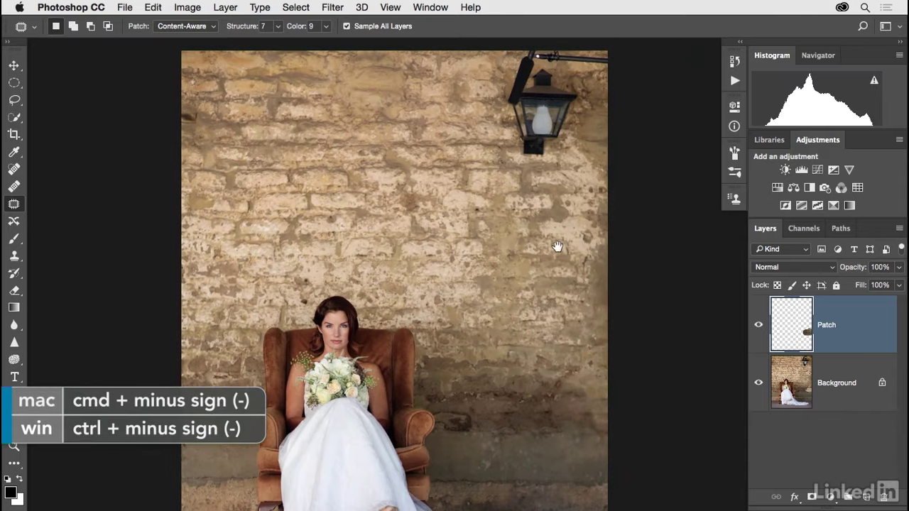
{"action": "scroll", "coordinate": [525, 187], "scroll_direction": "down", "scroll_amount": 1}
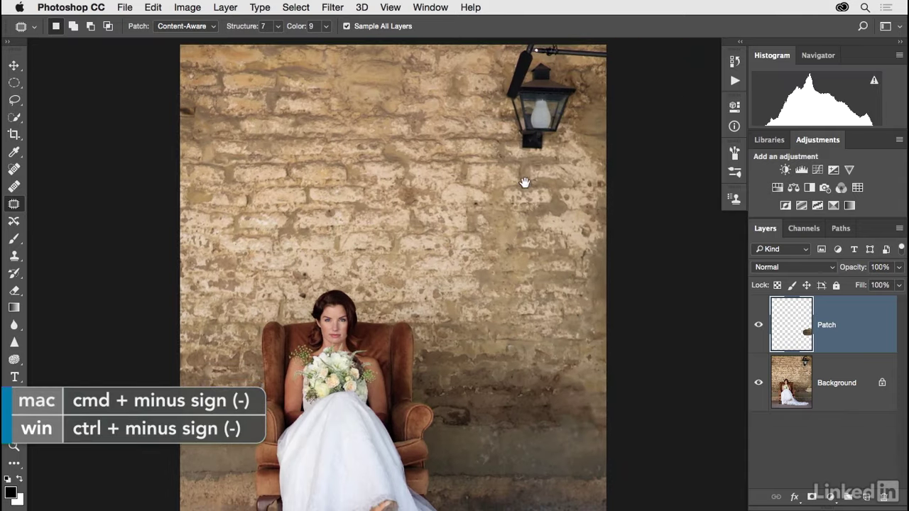
{"action": "mouse_move", "coordinate": [502, 46]}
{"action": "left_mouse_down"}
{"action": "mouse_move", "coordinate": [480, 53]}
{"action": "mouse_move", "coordinate": [467, 74]}
{"action": "mouse_move", "coordinate": [474, 126]}
{"action": "left_mouse_up"}
{"action": "left_click_drag", "start_coordinate": [502, 202], "coordinate": [540, 225]}
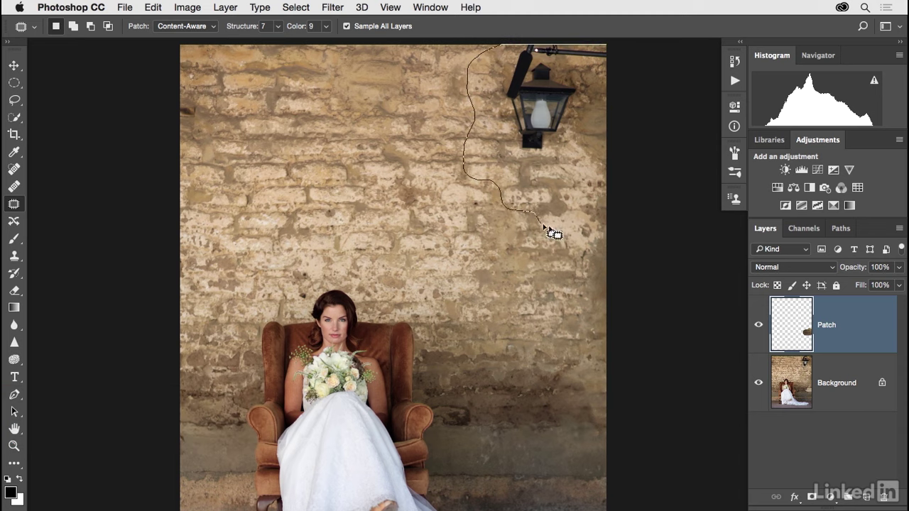
{"action": "mouse_move", "coordinate": [592, 246]}
{"action": "left_mouse_down"}
{"action": "mouse_move", "coordinate": [624, 188]}
{"action": "mouse_move", "coordinate": [625, 48]}
{"action": "left_mouse_up"}
{"action": "left_click_drag", "start_coordinate": [556, 164], "coordinate": [338, 157]}
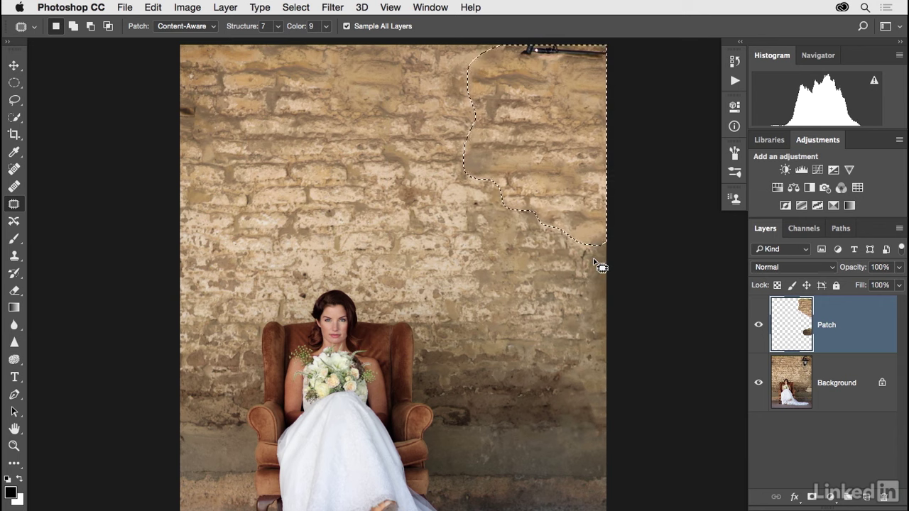
{"action": "left_click_drag", "start_coordinate": [583, 101], "coordinate": [410, 100]}
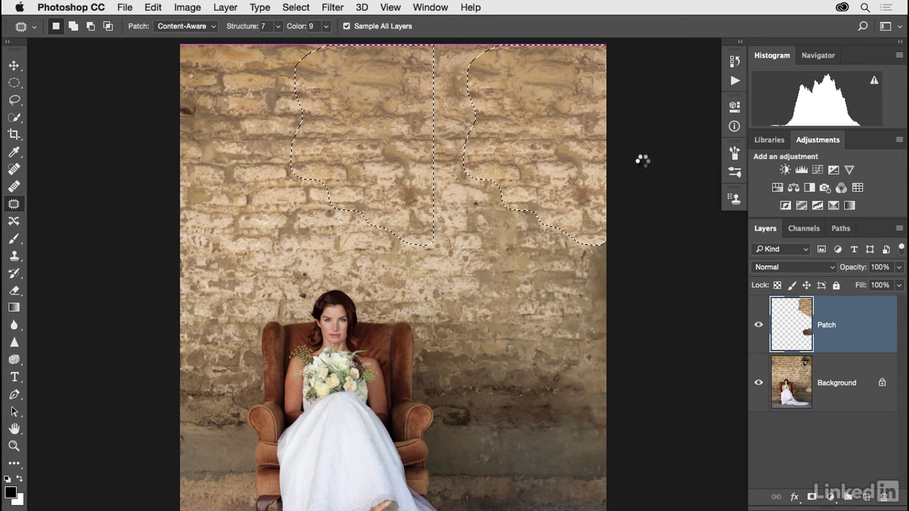
{"action": "key", "text": "super+d"}
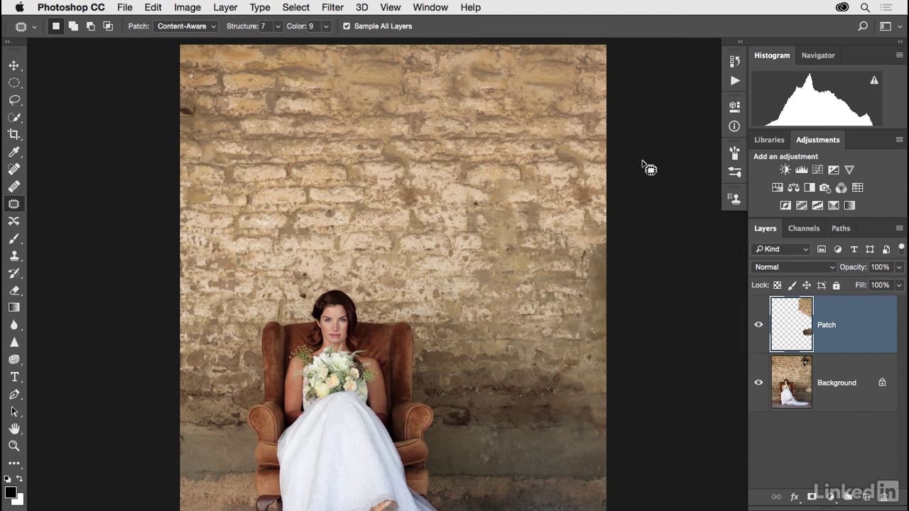
- Compare the brick wall with the Patch layer hidden and shown, and look over the rest of the portrait
{"action": "left_click_drag", "start_coordinate": [645, 193], "coordinate": [646, 183]}
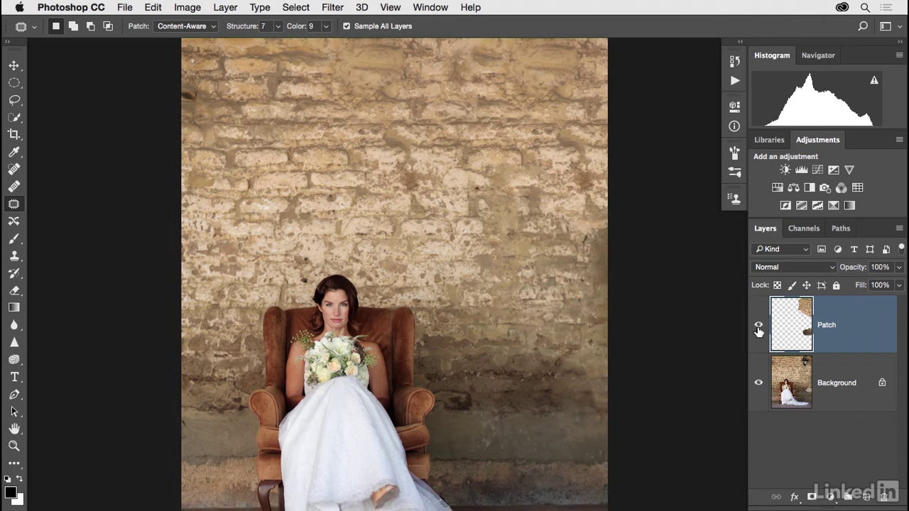
{"action": "left_click", "coordinate": [758, 325]}
{"action": "left_click", "coordinate": [759, 328]}
{"action": "left_click_drag", "start_coordinate": [497, 203], "coordinate": [496, 157]}
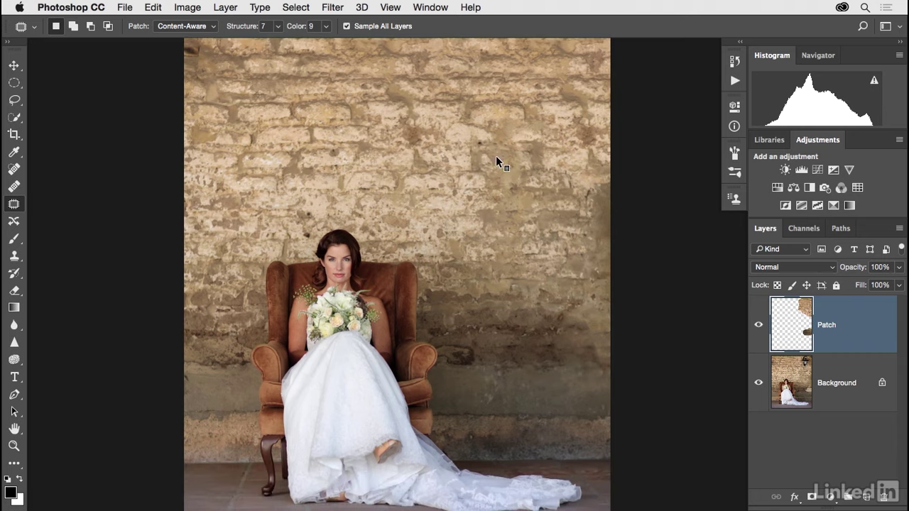
- Switch to the photo of the yellow wall with the green door and add a new layer named Patch
{"action": "key", "text": "ctrl+Tab"}
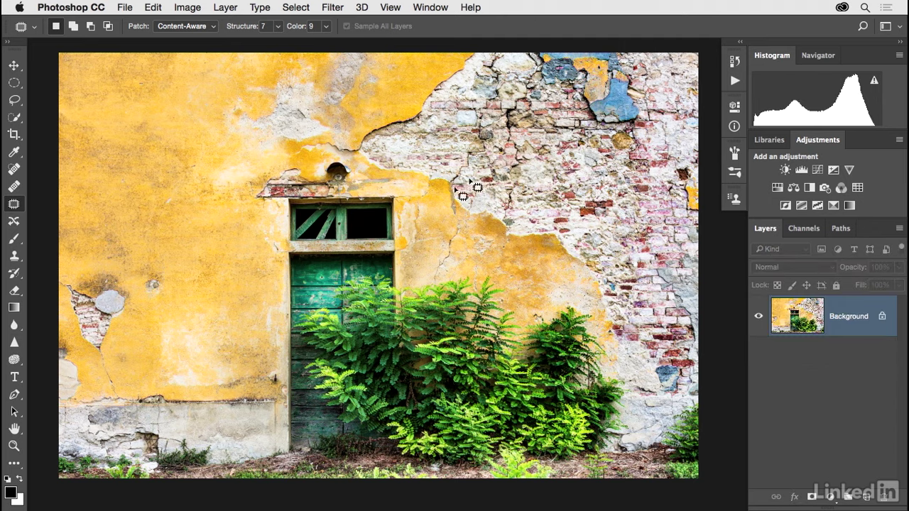
{"action": "left_click_drag", "start_coordinate": [442, 192], "coordinate": [453, 189]}
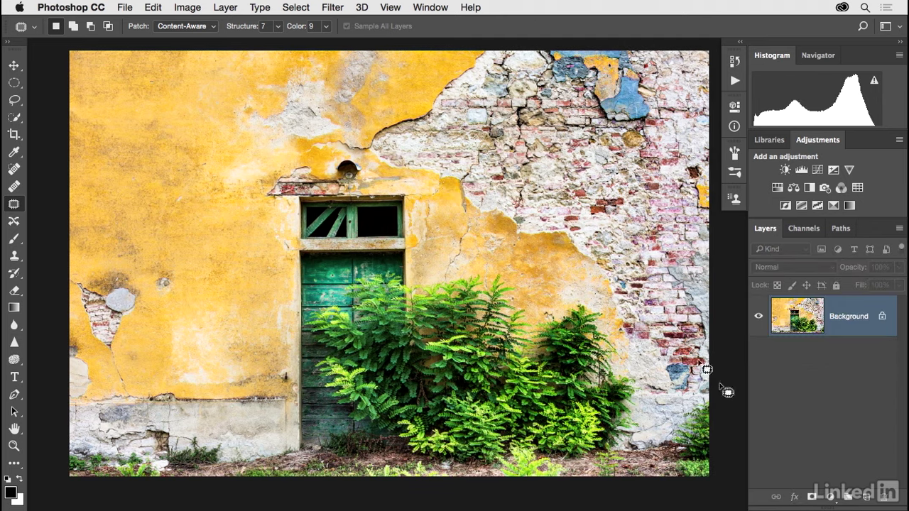
{"action": "left_click", "coordinate": [868, 500]}
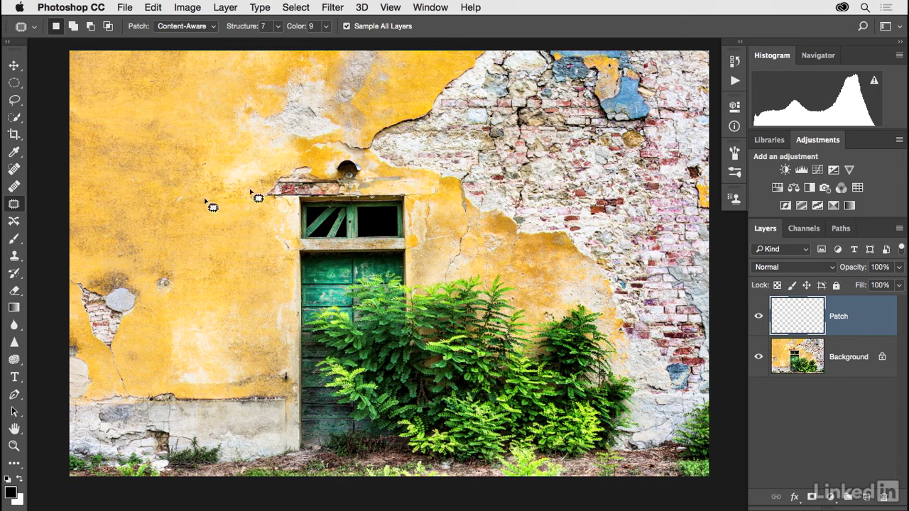
- Patch the exposed-brick hole and adjoining grey spot in the yellow plaster with clean plaster from higher up, and deselect
{"action": "left_click_drag", "start_coordinate": [145, 313], "coordinate": [142, 366]}
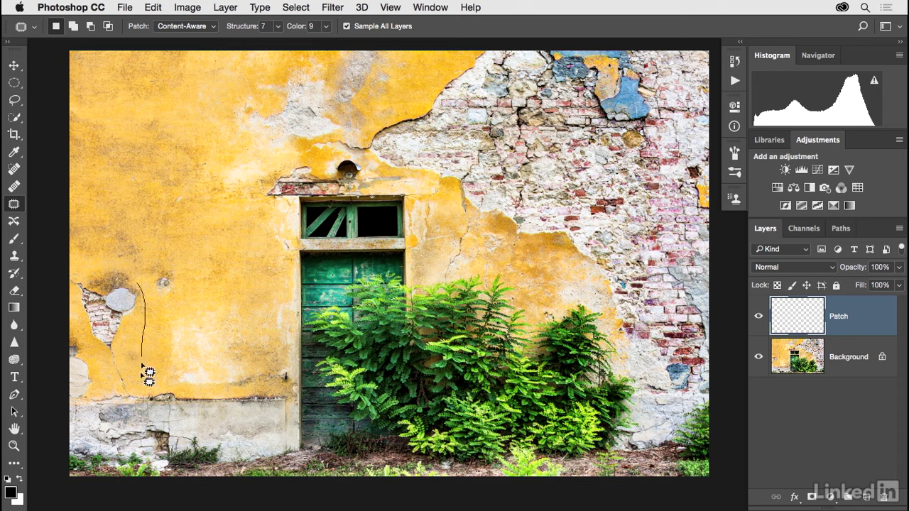
{"action": "mouse_move", "coordinate": [68, 279]}
{"action": "left_mouse_down"}
{"action": "mouse_move", "coordinate": [93, 267]}
{"action": "mouse_move", "coordinate": [140, 285]}
{"action": "mouse_move", "coordinate": [136, 231]}
{"action": "mouse_move", "coordinate": [149, 177]}
{"action": "left_mouse_up"}
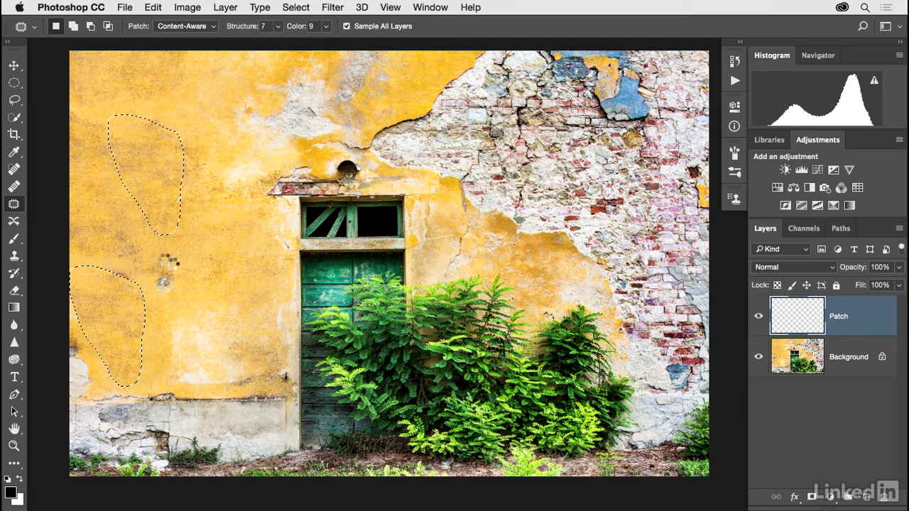
{"action": "key", "text": "super+d"}
- Patch the small round mark and the pale chip at the photo's edge with nearby yellow plaster
{"action": "mouse_move", "coordinate": [188, 264]}
{"action": "left_mouse_down"}
{"action": "mouse_move", "coordinate": [132, 270]}
{"action": "mouse_move", "coordinate": [188, 293]}
{"action": "mouse_move", "coordinate": [188, 265]}
{"action": "left_mouse_up"}
{"action": "left_click_drag", "start_coordinate": [176, 258], "coordinate": [203, 213]}
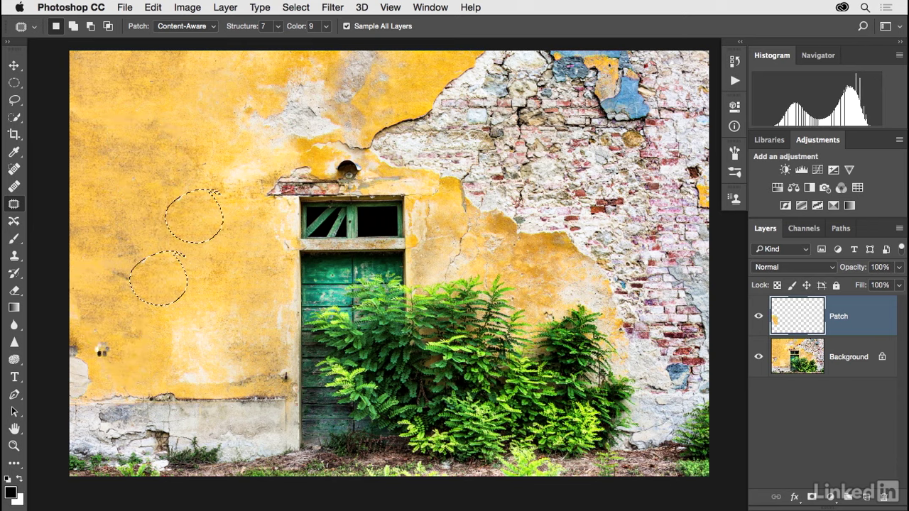
{"action": "key", "text": "super+d"}
{"action": "mouse_move", "coordinate": [94, 406]}
{"action": "left_mouse_down"}
{"action": "mouse_move", "coordinate": [61, 369]}
{"action": "mouse_move", "coordinate": [101, 362]}
{"action": "mouse_move", "coordinate": [103, 389]}
{"action": "mouse_move", "coordinate": [133, 360]}
{"action": "left_mouse_up"}
- Patch the worn grey plaster above the door and the pale area beside it with yellow plaster from across the wall
{"action": "mouse_move", "coordinate": [354, 127]}
{"action": "left_mouse_down"}
{"action": "mouse_move", "coordinate": [306, 140]}
{"action": "mouse_move", "coordinate": [254, 138]}
{"action": "mouse_move", "coordinate": [237, 108]}
{"action": "mouse_move", "coordinate": [284, 56]}
{"action": "mouse_move", "coordinate": [358, 51]}
{"action": "mouse_move", "coordinate": [402, 60]}
{"action": "mouse_move", "coordinate": [382, 112]}
{"action": "mouse_move", "coordinate": [353, 128]}
{"action": "left_mouse_up"}
{"action": "left_click_drag", "start_coordinate": [319, 100], "coordinate": [200, 101]}
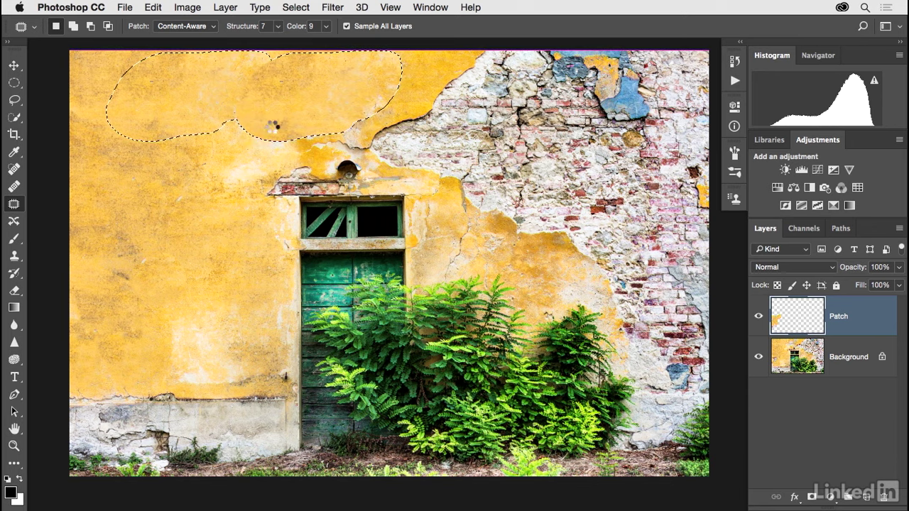
{"action": "mouse_move", "coordinate": [230, 167]}
{"action": "left_mouse_down"}
{"action": "mouse_move", "coordinate": [286, 122]}
{"action": "mouse_move", "coordinate": [271, 171]}
{"action": "mouse_move", "coordinate": [252, 191]}
{"action": "mouse_move", "coordinate": [213, 199]}
{"action": "mouse_move", "coordinate": [208, 165]}
{"action": "mouse_move", "coordinate": [238, 114]}
{"action": "mouse_move", "coordinate": [264, 123]}
{"action": "mouse_move", "coordinate": [163, 144]}
{"action": "left_mouse_up"}
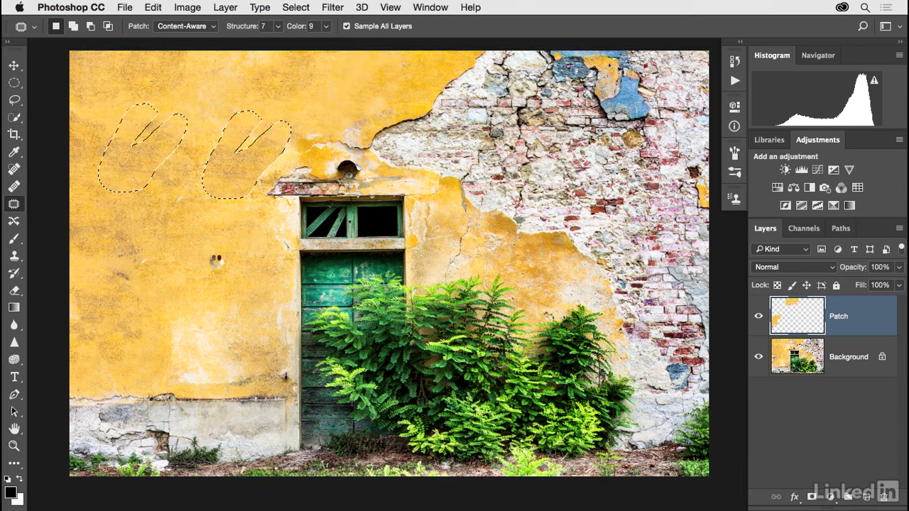
- Patch the small mark beside the lower door frame and the dark stain farther along the wall with clean plaster
{"action": "mouse_move", "coordinate": [282, 365]}
{"action": "left_mouse_down"}
{"action": "mouse_move", "coordinate": [283, 379]}
{"action": "mouse_move", "coordinate": [228, 372]}
{"action": "left_mouse_up"}
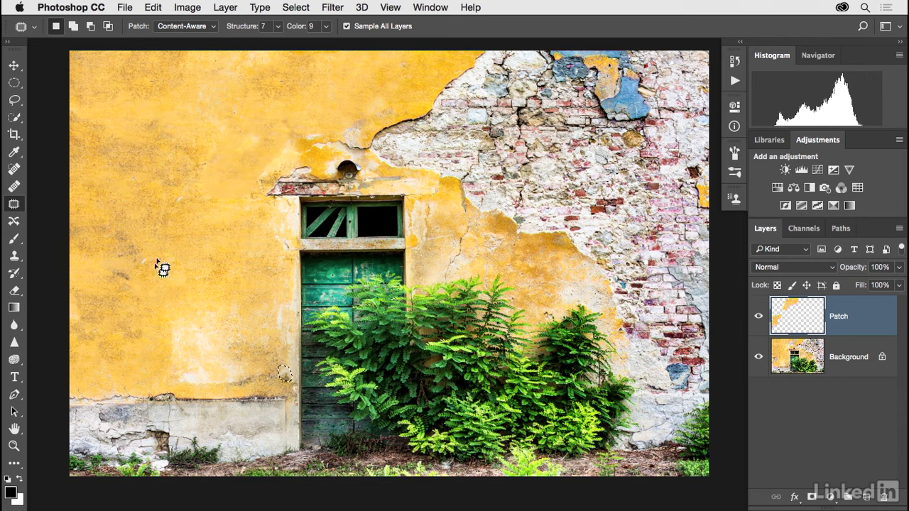
{"action": "mouse_move", "coordinate": [119, 302]}
{"action": "left_mouse_down"}
{"action": "mouse_move", "coordinate": [125, 257]}
{"action": "mouse_move", "coordinate": [159, 255]}
{"action": "left_mouse_up"}
{"action": "left_click_drag", "start_coordinate": [168, 189], "coordinate": [171, 170]}
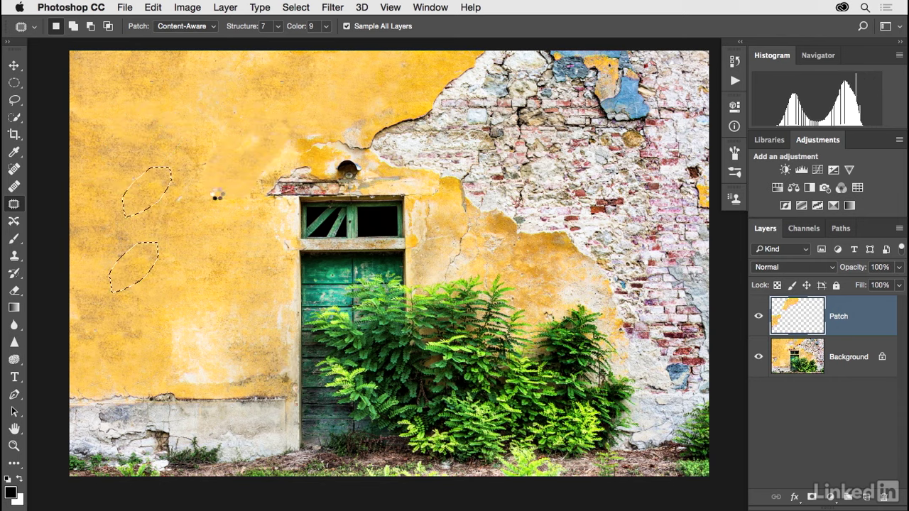
- Patch the peeling plaster edge and adjoining brickwork above and beside the door with yellow plaster from the opposite side
{"action": "mouse_move", "coordinate": [474, 54]}
{"action": "left_mouse_down"}
{"action": "mouse_move", "coordinate": [333, 126]}
{"action": "mouse_move", "coordinate": [326, 140]}
{"action": "mouse_move", "coordinate": [297, 148]}
{"action": "mouse_move", "coordinate": [317, 160]}
{"action": "mouse_move", "coordinate": [357, 157]}
{"action": "mouse_move", "coordinate": [396, 177]}
{"action": "left_mouse_up"}
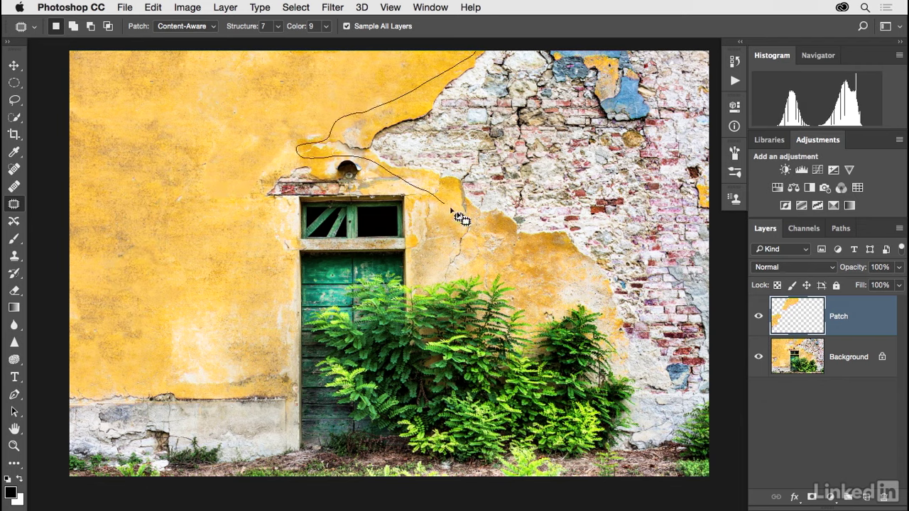
{"action": "mouse_move", "coordinate": [495, 206]}
{"action": "left_mouse_down"}
{"action": "mouse_move", "coordinate": [500, 117]}
{"action": "mouse_move", "coordinate": [484, 50]}
{"action": "mouse_move", "coordinate": [473, 50]}
{"action": "left_mouse_up"}
{"action": "left_click_drag", "start_coordinate": [465, 84], "coordinate": [228, 78]}
- Patch the uppermost brickwork and the vertical strip of brick beside the repaired plaster, resampling the strip from lower on the yellow wall
{"action": "mouse_move", "coordinate": [455, 52]}
{"action": "left_mouse_down"}
{"action": "mouse_move", "coordinate": [477, 85]}
{"action": "mouse_move", "coordinate": [541, 111]}
{"action": "mouse_move", "coordinate": [669, 104]}
{"action": "mouse_move", "coordinate": [721, 79]}
{"action": "mouse_move", "coordinate": [709, 48]}
{"action": "mouse_move", "coordinate": [462, 52]}
{"action": "left_mouse_up"}
{"action": "left_click_drag", "start_coordinate": [621, 59], "coordinate": [311, 58]}
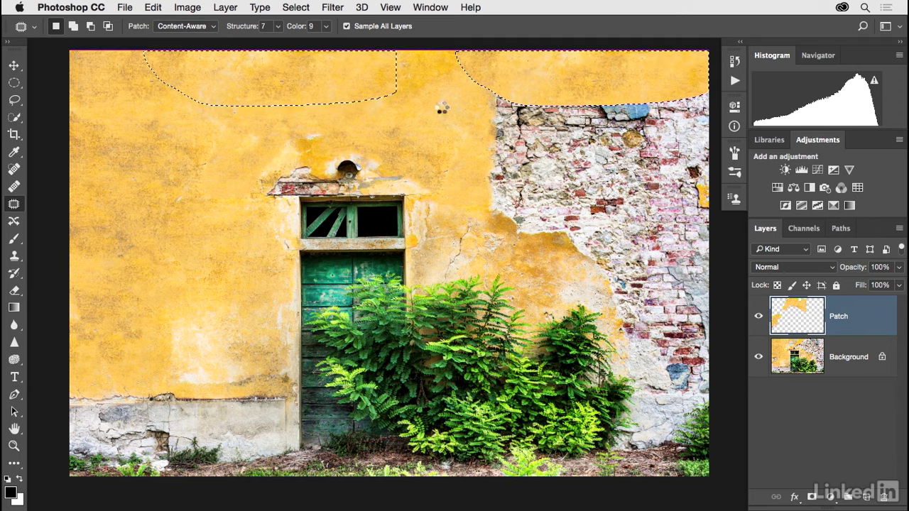
{"action": "key", "text": "ctrl+d"}
{"action": "mouse_move", "coordinate": [472, 108]}
{"action": "left_mouse_down"}
{"action": "mouse_move", "coordinate": [474, 194]}
{"action": "mouse_move", "coordinate": [500, 234]}
{"action": "mouse_move", "coordinate": [549, 227]}
{"action": "mouse_move", "coordinate": [557, 102]}
{"action": "mouse_move", "coordinate": [533, 63]}
{"action": "mouse_move", "coordinate": [493, 49]}
{"action": "mouse_move", "coordinate": [466, 66]}
{"action": "mouse_move", "coordinate": [463, 114]}
{"action": "mouse_move", "coordinate": [493, 131]}
{"action": "mouse_move", "coordinate": [151, 135]}
{"action": "left_mouse_up"}
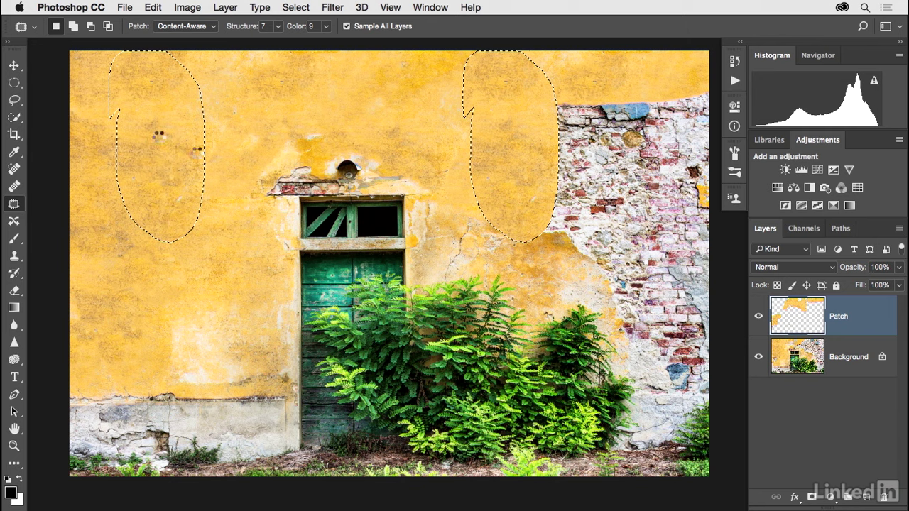
{"action": "left_click_drag", "start_coordinate": [519, 177], "coordinate": [142, 288]}
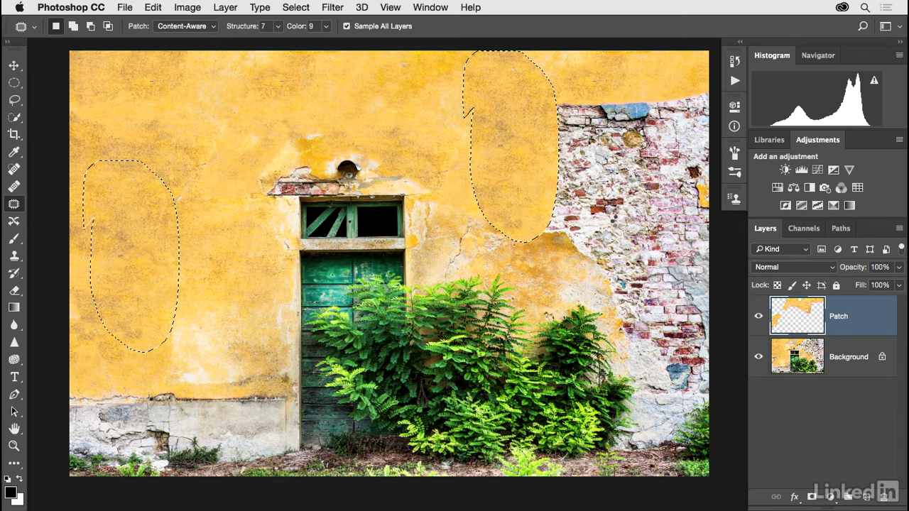
- Patch the large brick area along the photo's edge with yellow plaster, and repair its pale, blurry inner side with plaster texture
{"action": "mouse_move", "coordinate": [705, 84]}
{"action": "left_mouse_down"}
{"action": "mouse_move", "coordinate": [531, 96]}
{"action": "mouse_move", "coordinate": [478, 192]}
{"action": "mouse_move", "coordinate": [505, 239]}
{"action": "mouse_move", "coordinate": [583, 271]}
{"action": "mouse_move", "coordinate": [706, 232]}
{"action": "mouse_move", "coordinate": [724, 146]}
{"action": "mouse_move", "coordinate": [690, 82]}
{"action": "mouse_move", "coordinate": [710, 96]}
{"action": "left_mouse_up"}
{"action": "left_click_drag", "start_coordinate": [655, 103], "coordinate": [189, 108]}
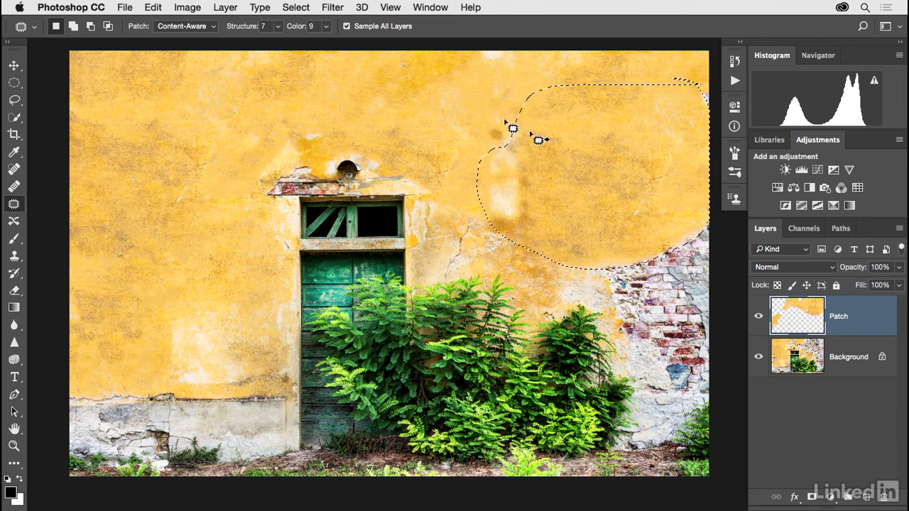
{"action": "mouse_move", "coordinate": [497, 109]}
{"action": "left_mouse_down"}
{"action": "mouse_move", "coordinate": [474, 212]}
{"action": "mouse_move", "coordinate": [498, 243]}
{"action": "mouse_move", "coordinate": [550, 208]}
{"action": "mouse_move", "coordinate": [550, 137]}
{"action": "mouse_move", "coordinate": [501, 108]}
{"action": "left_mouse_up"}
{"action": "left_click_drag", "start_coordinate": [510, 189], "coordinate": [129, 262]}
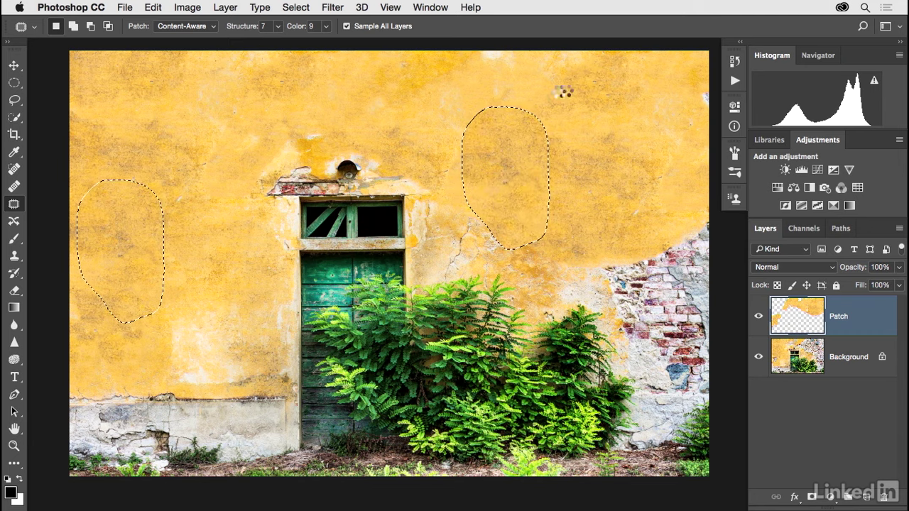
- Patch the uneven plaster above the last repair with texture from the far side of the wall, and deselect
{"action": "mouse_move", "coordinate": [561, 90]}
{"action": "left_mouse_down"}
{"action": "mouse_move", "coordinate": [501, 122]}
{"action": "mouse_move", "coordinate": [431, 142]}
{"action": "mouse_move", "coordinate": [475, 43]}
{"action": "mouse_move", "coordinate": [544, 55]}
{"action": "mouse_move", "coordinate": [551, 169]}
{"action": "mouse_move", "coordinate": [528, 222]}
{"action": "mouse_move", "coordinate": [477, 175]}
{"action": "mouse_move", "coordinate": [468, 139]}
{"action": "left_mouse_up"}
{"action": "mouse_move", "coordinate": [491, 95]}
{"action": "left_mouse_down"}
{"action": "mouse_move", "coordinate": [170, 128]}
{"action": "mouse_move", "coordinate": [130, 204]}
{"action": "mouse_move", "coordinate": [130, 191]}
{"action": "left_mouse_up"}
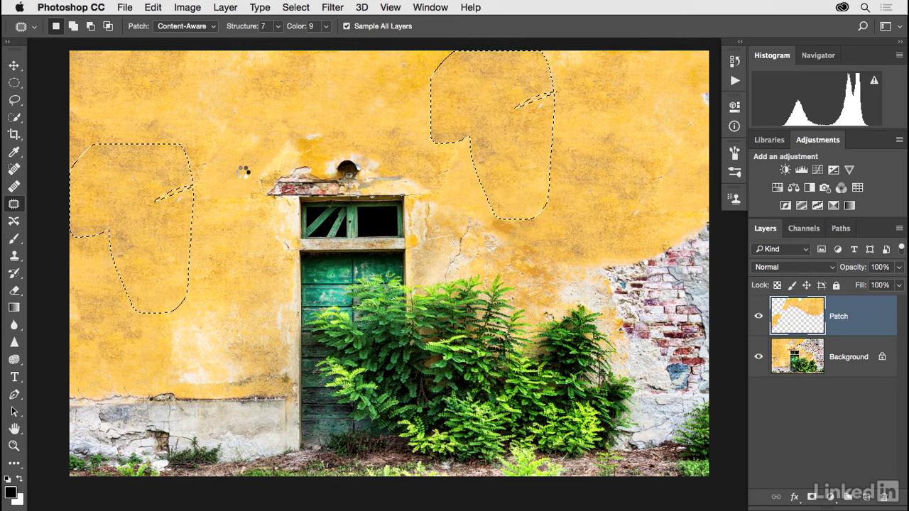
{"action": "left_click_drag", "start_coordinate": [242, 172], "coordinate": [252, 179]}
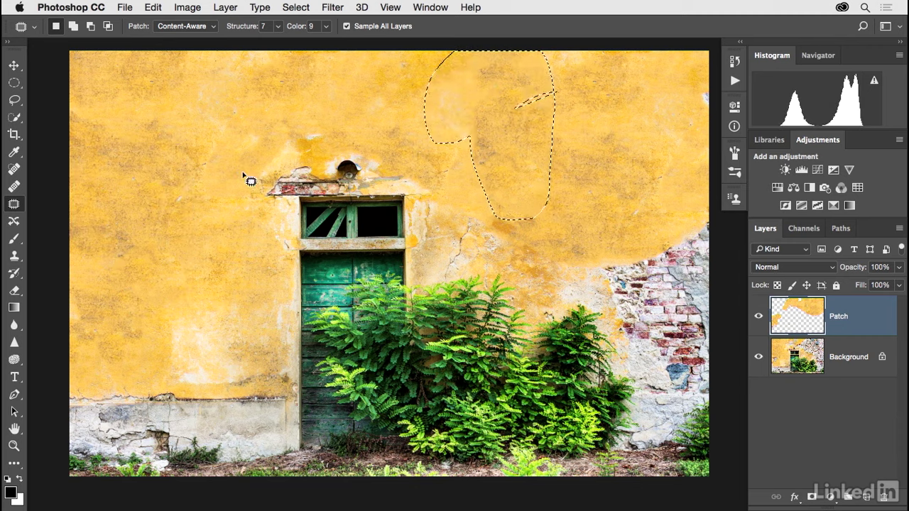
{"action": "key", "text": "ctrl+d"}
- Patch the remaining brickwork beyond the bush and the cracks beside the door with clean yellow plaster
{"action": "mouse_move", "coordinate": [638, 243]}
{"action": "left_mouse_down"}
{"action": "mouse_move", "coordinate": [603, 298]}
{"action": "mouse_move", "coordinate": [646, 376]}
{"action": "mouse_move", "coordinate": [707, 401]}
{"action": "mouse_move", "coordinate": [721, 259]}
{"action": "mouse_move", "coordinate": [710, 209]}
{"action": "mouse_move", "coordinate": [699, 212]}
{"action": "left_mouse_up"}
{"action": "left_click_drag", "start_coordinate": [671, 245], "coordinate": [169, 137]}
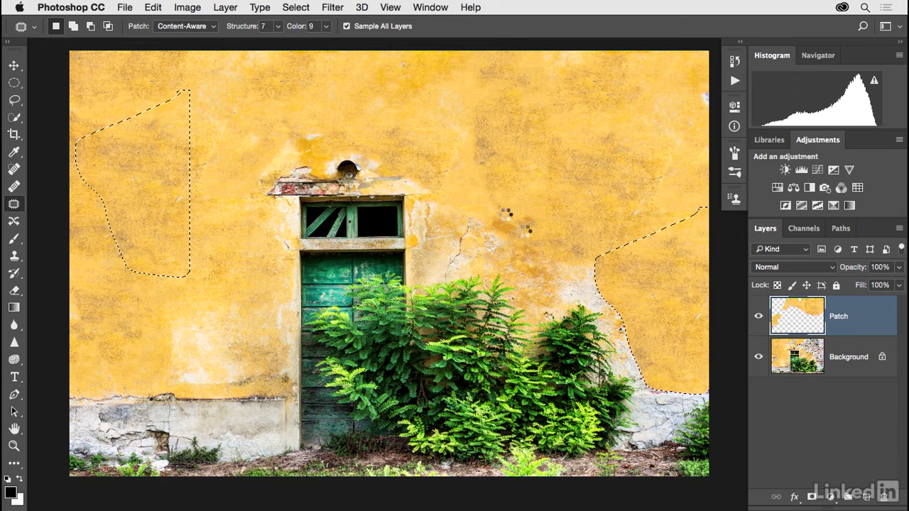
{"action": "mouse_move", "coordinate": [490, 204]}
{"action": "left_mouse_down"}
{"action": "mouse_move", "coordinate": [433, 250]}
{"action": "mouse_move", "coordinate": [510, 253]}
{"action": "mouse_move", "coordinate": [499, 204]}
{"action": "mouse_move", "coordinate": [567, 169]}
{"action": "left_mouse_up"}
- Patch the pale worn plaster just above the bush with yellow plaster from higher on the wall, and deselect
{"action": "mouse_move", "coordinate": [636, 252]}
{"action": "left_mouse_down"}
{"action": "mouse_move", "coordinate": [555, 262]}
{"action": "mouse_move", "coordinate": [552, 280]}
{"action": "mouse_move", "coordinate": [601, 298]}
{"action": "left_mouse_up"}
{"action": "mouse_move", "coordinate": [628, 348]}
{"action": "left_mouse_down"}
{"action": "mouse_move", "coordinate": [647, 260]}
{"action": "mouse_move", "coordinate": [639, 254]}
{"action": "left_mouse_up"}
{"action": "mouse_move", "coordinate": [625, 293]}
{"action": "left_mouse_down"}
{"action": "mouse_move", "coordinate": [625, 201]}
{"action": "mouse_move", "coordinate": [595, 152]}
{"action": "left_mouse_up"}
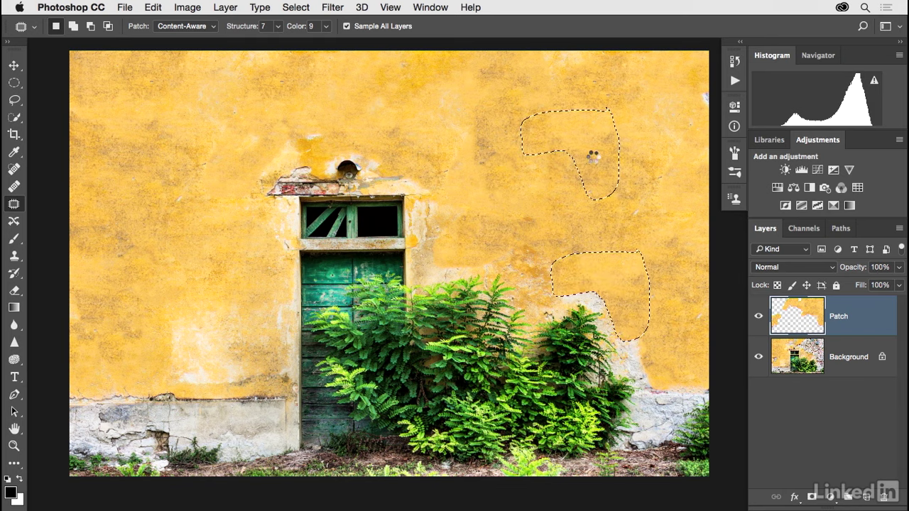
{"action": "key", "text": "super+d"}
- Patch the blotchy plaster high above the door with texture from the repaired side of the wall, and deselect
{"action": "mouse_move", "coordinate": [273, 119]}
{"action": "left_mouse_down"}
{"action": "mouse_move", "coordinate": [243, 54]}
{"action": "mouse_move", "coordinate": [274, 117]}
{"action": "left_mouse_up"}
{"action": "mouse_move", "coordinate": [249, 94]}
{"action": "left_mouse_down"}
{"action": "mouse_move", "coordinate": [430, 97]}
{"action": "mouse_move", "coordinate": [494, 112]}
{"action": "left_mouse_up"}
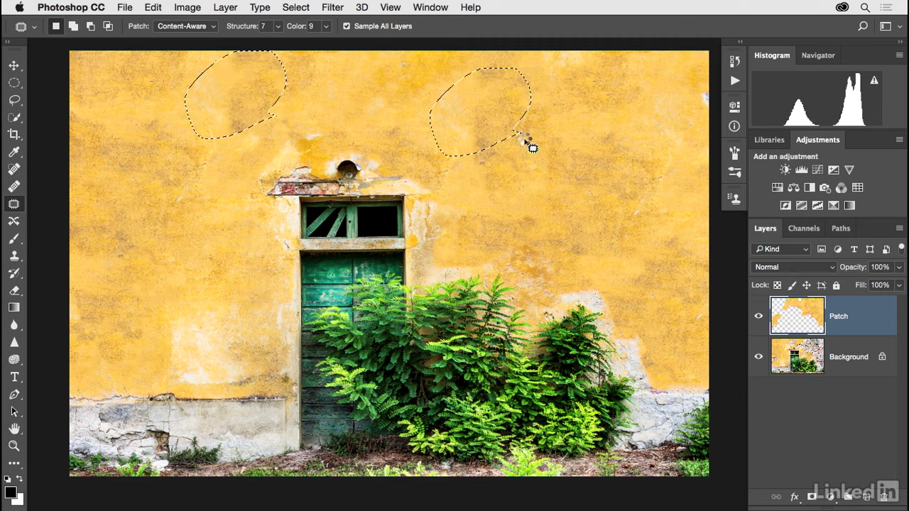
{"action": "key", "text": "super+d"}
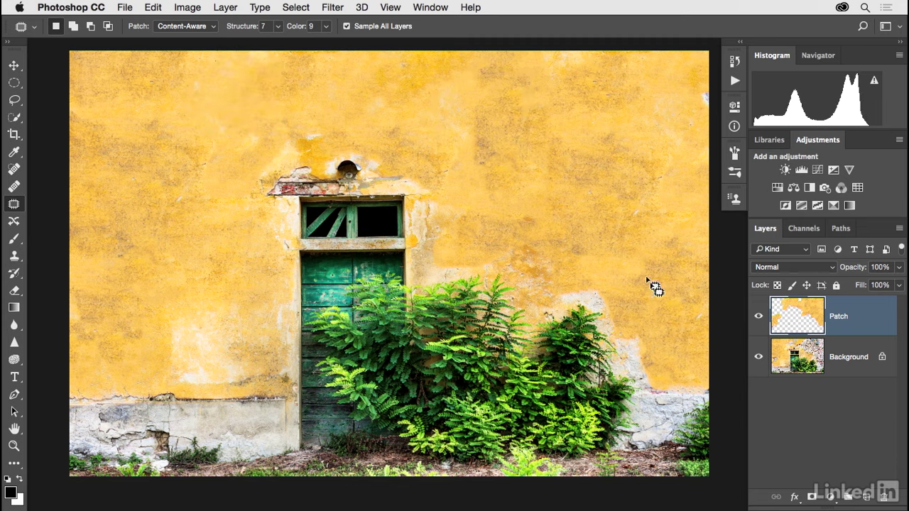
- Compare the yellow wall with the Patch layer hidden and shown
{"action": "left_click", "coordinate": [758, 316]}
{"action": "left_click", "coordinate": [759, 317]}
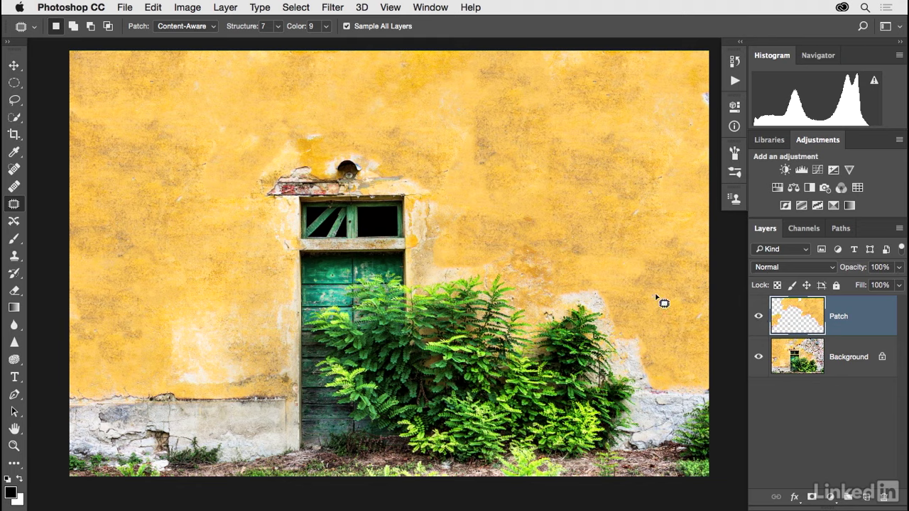
{"action": "left_click", "coordinate": [758, 317]}
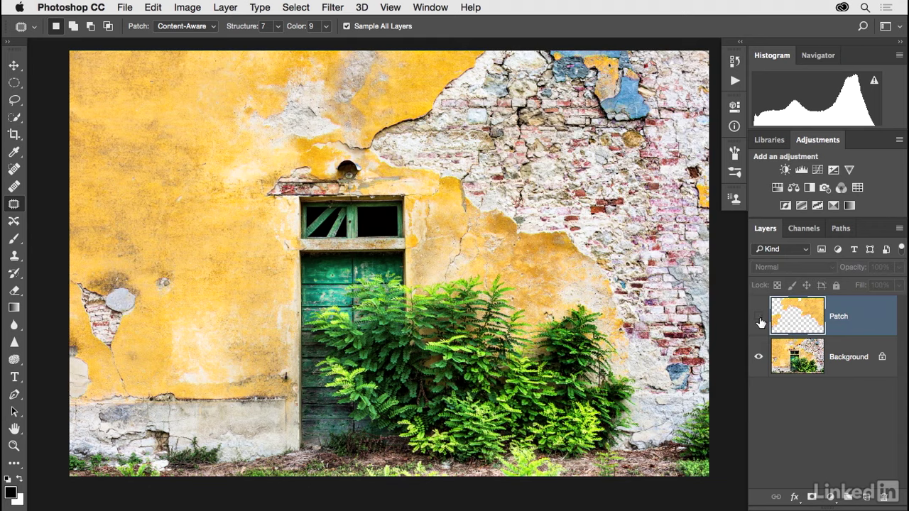
{"action": "left_click", "coordinate": [758, 317]}
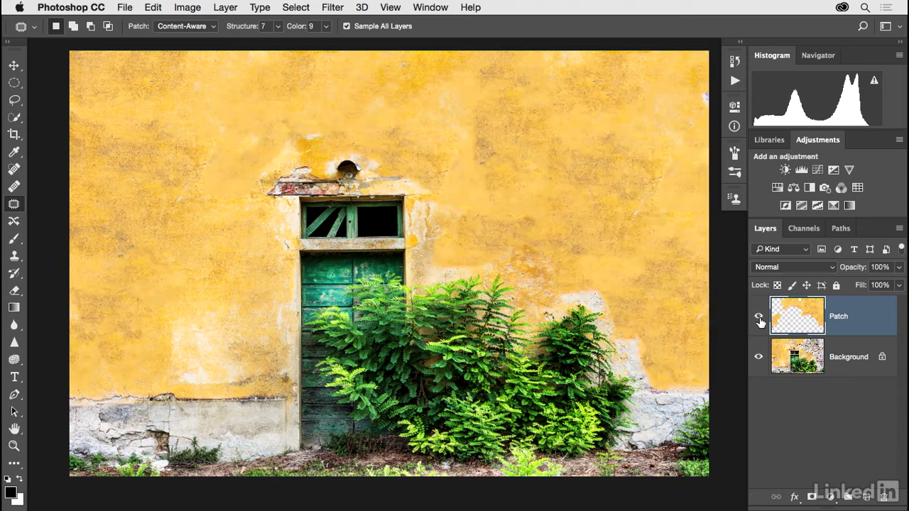